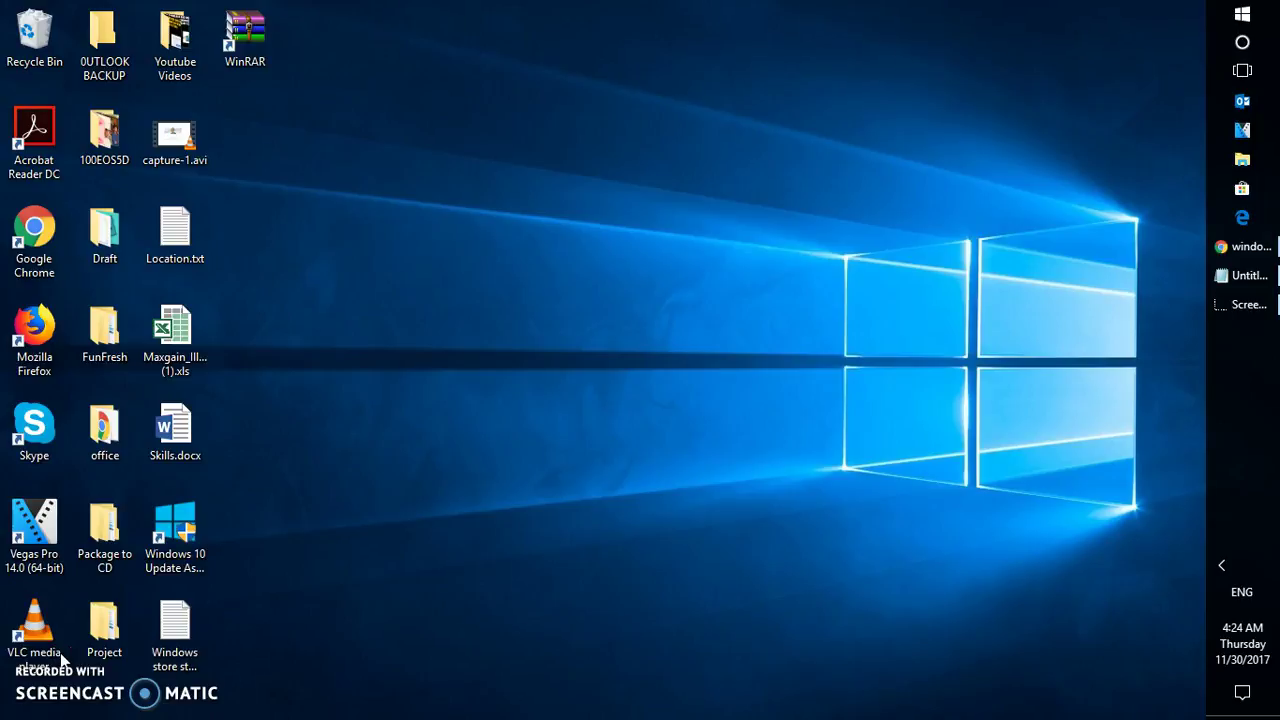
Launch VLC media player from the desktop.
{"action": "double_click", "coordinate": [61, 653]}
{"action": "left_click", "coordinate": [623, 648]}
{"action": "left_click", "coordinate": [1024, 566]}
Search 'date and time', open Date & time settings, then its additional regional settings link.
{"action": "mouse_move", "coordinate": [1240, 641]}
{"action": "left_click", "coordinate": [1242, 40]}
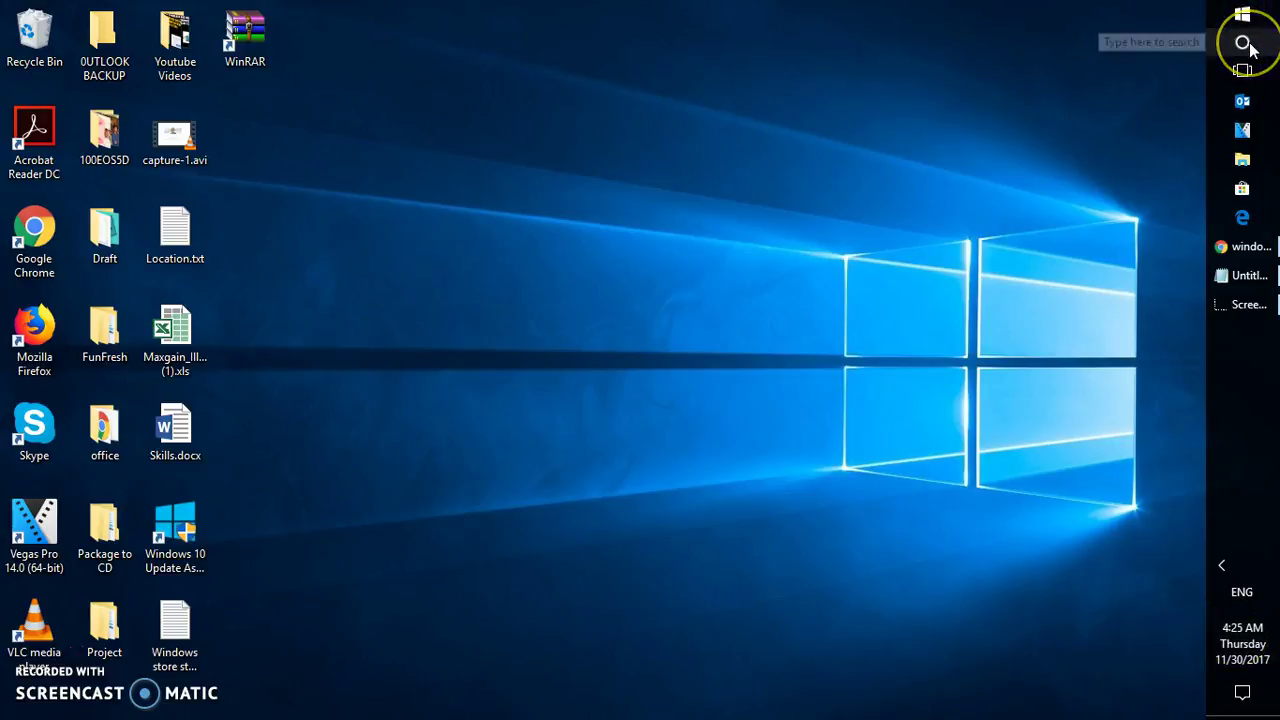
{"action": "left_click", "coordinate": [1086, 429]}
{"action": "left_click", "coordinate": [951, 531]}
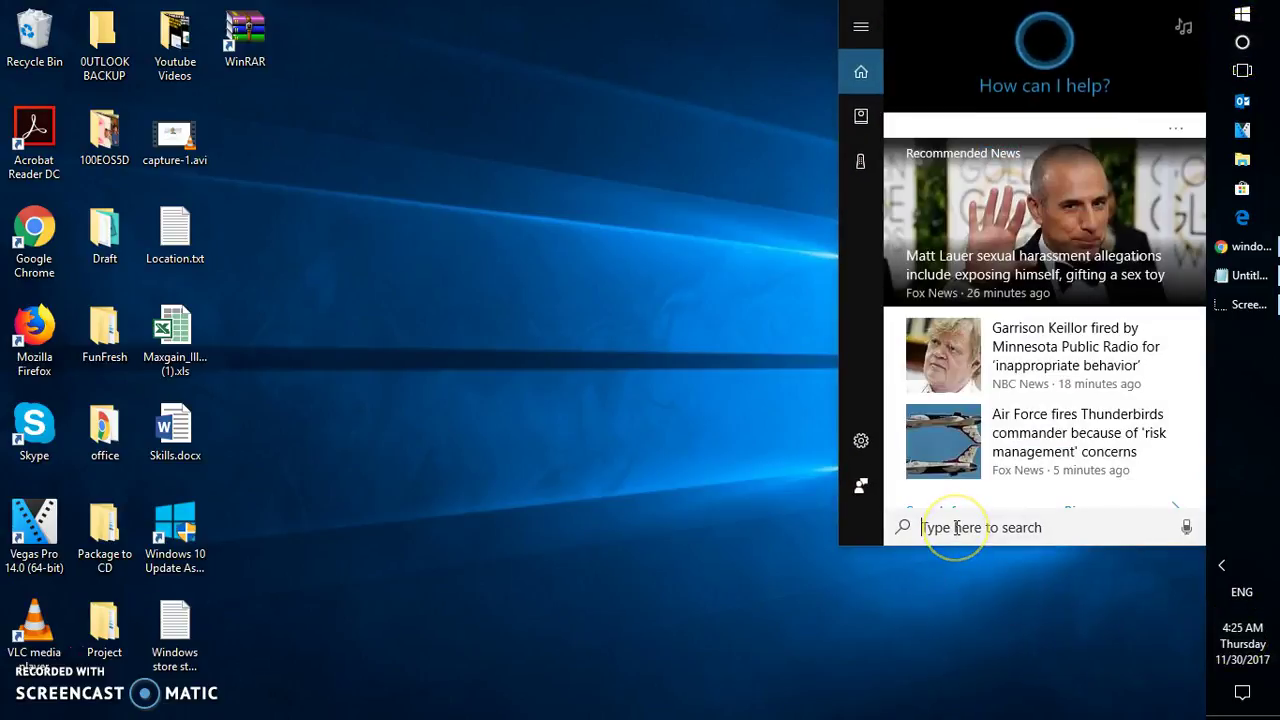
{"action": "type", "text": "date and time"}
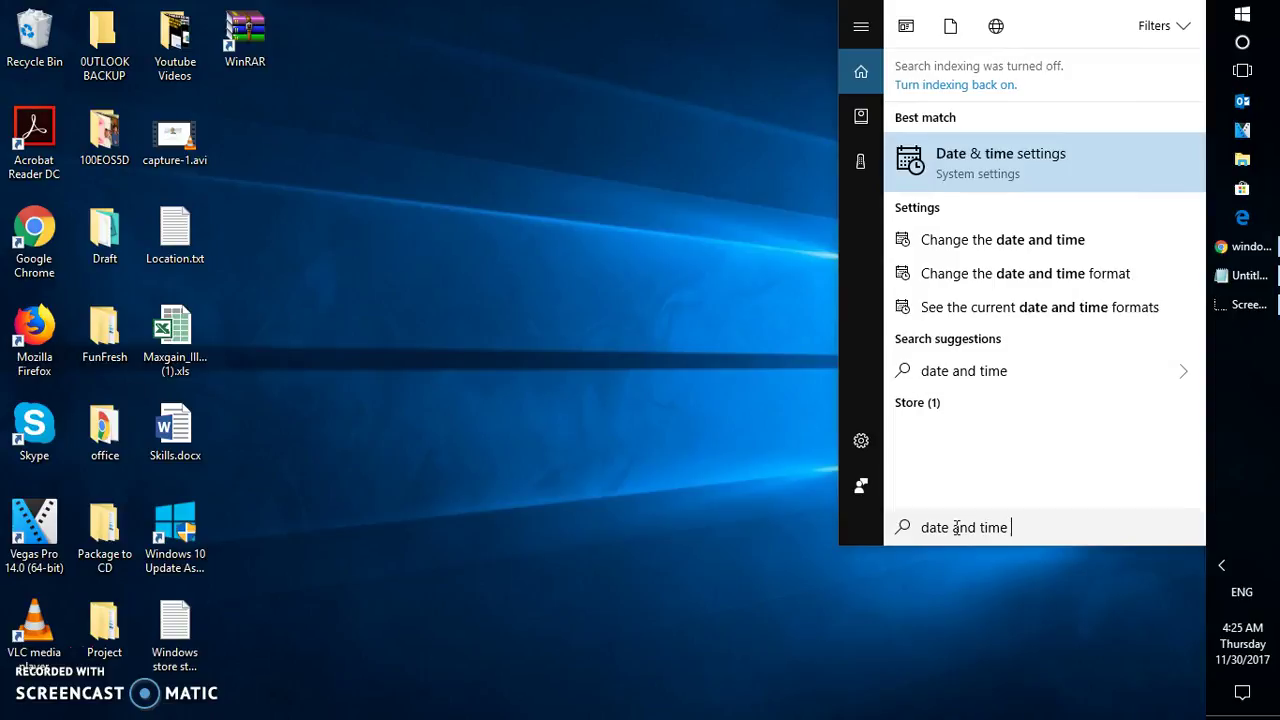
{"action": "left_click", "coordinate": [987, 158]}
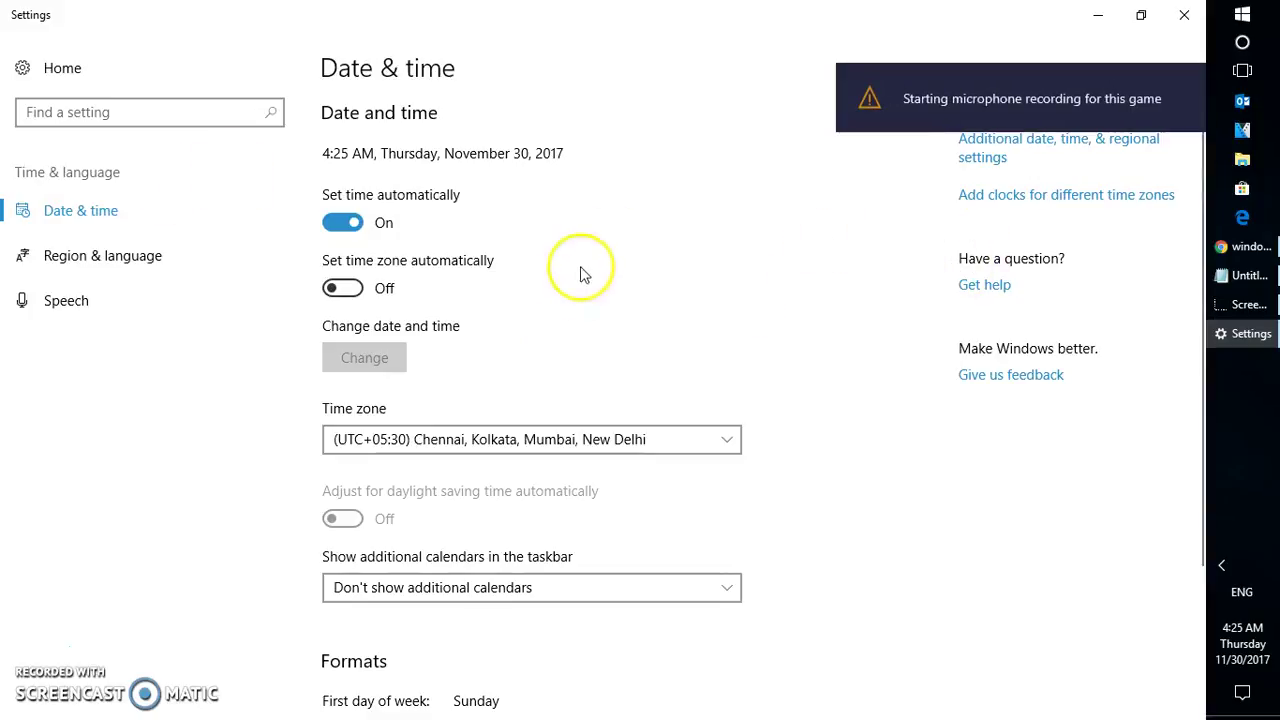
{"action": "left_click", "coordinate": [1193, 75]}
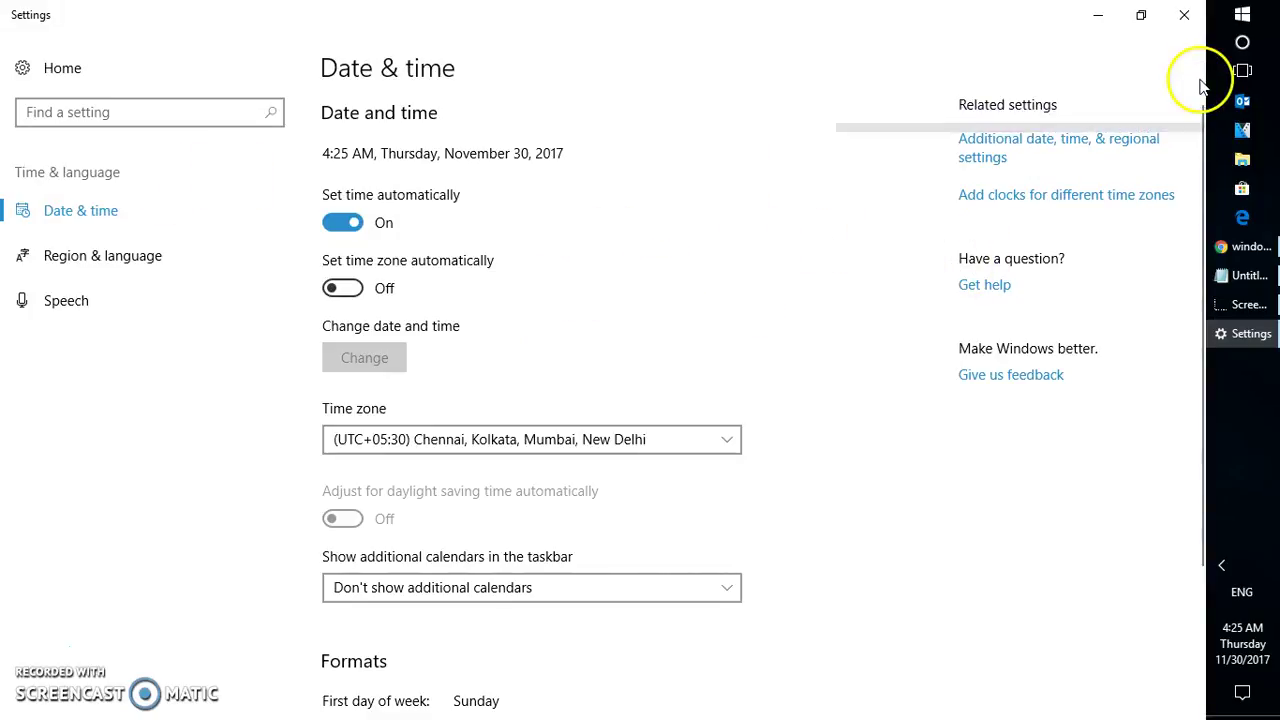
{"action": "left_click", "coordinate": [1052, 146]}
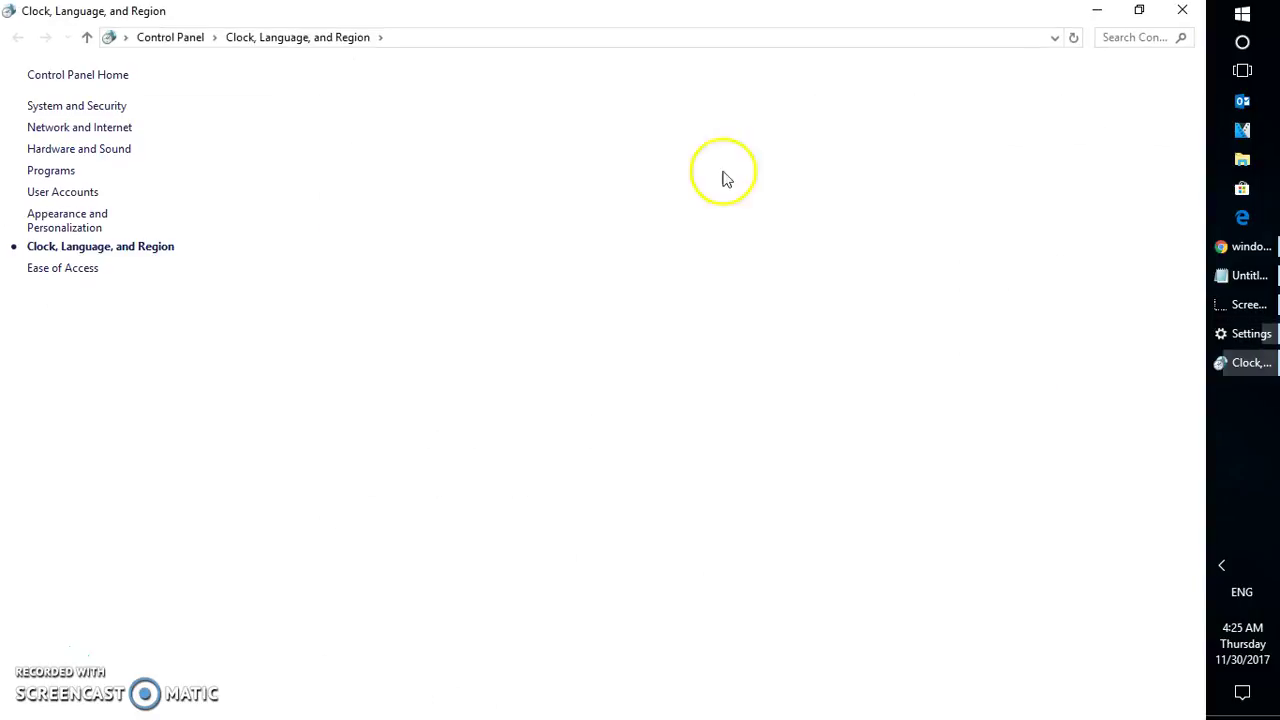
Open Set the time and date and bring up the Internet Time server settings.
{"action": "left_click", "coordinate": [310, 106]}
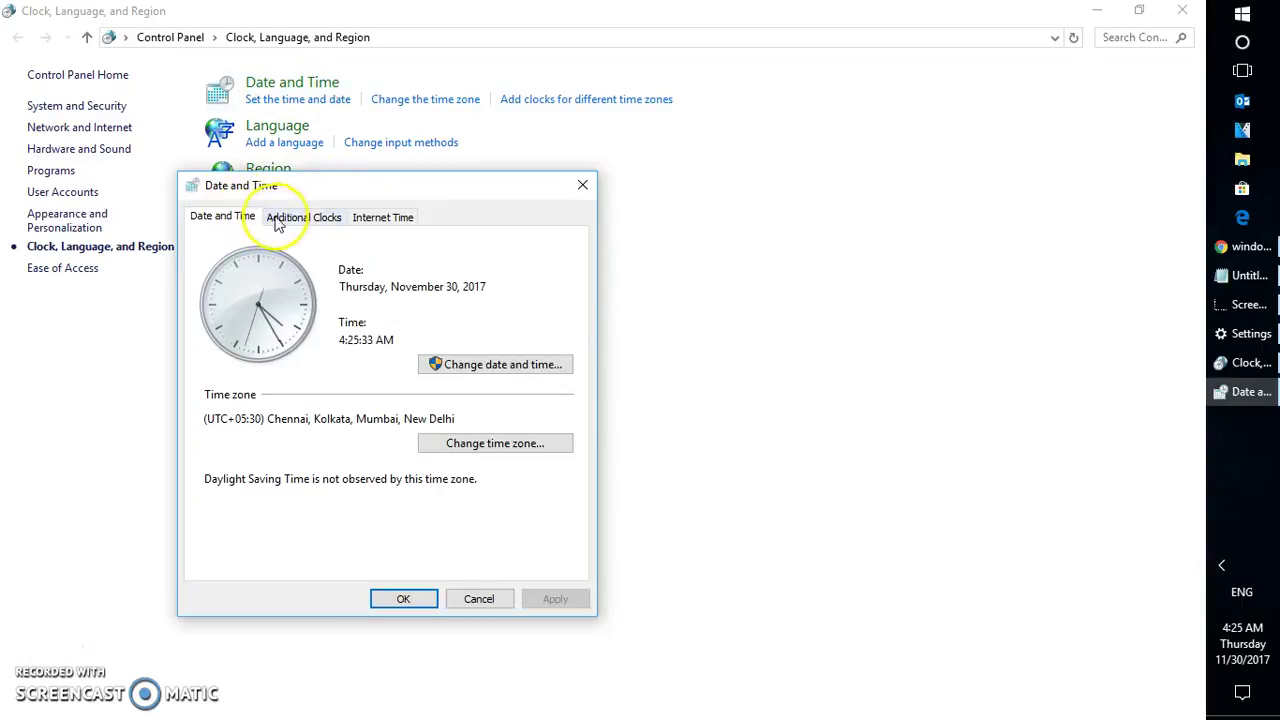
{"action": "left_click", "coordinate": [392, 222]}
{"action": "left_click", "coordinate": [512, 452]}
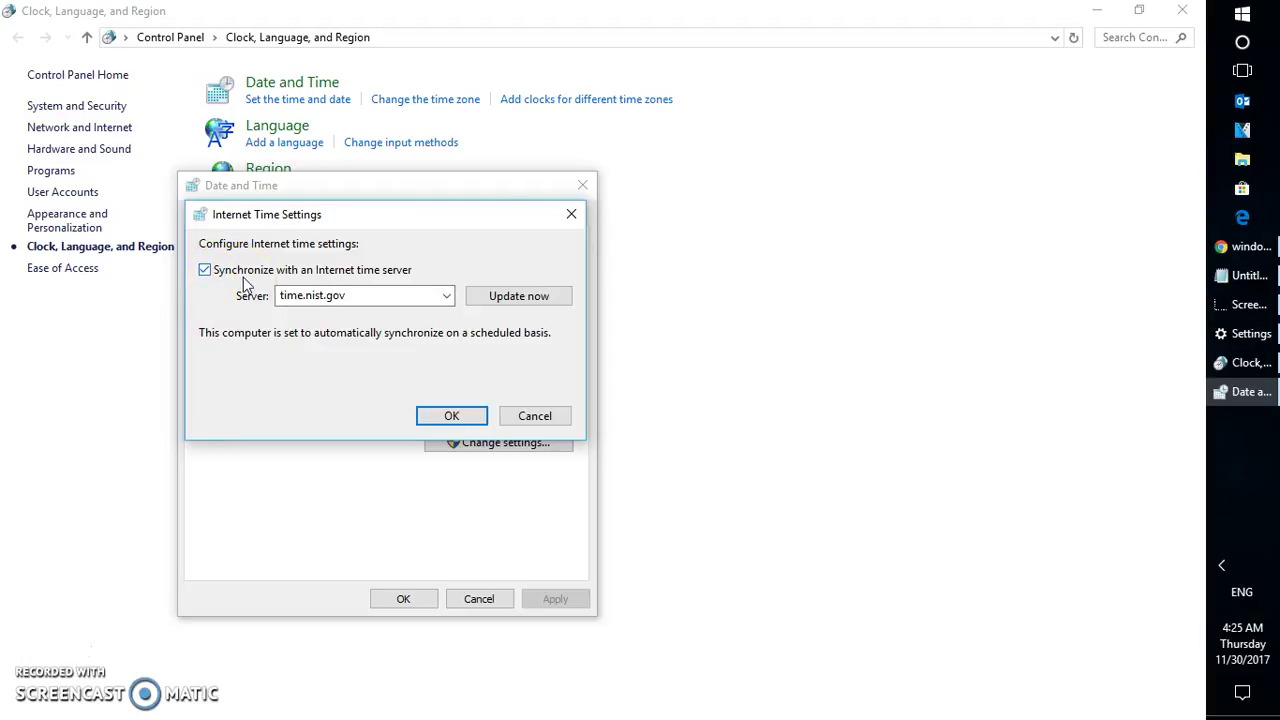
Switch the time server from time.nist.gov to time.windows.com and sync the clock.
{"action": "left_click", "coordinate": [510, 299]}
{"action": "left_click", "coordinate": [537, 306]}
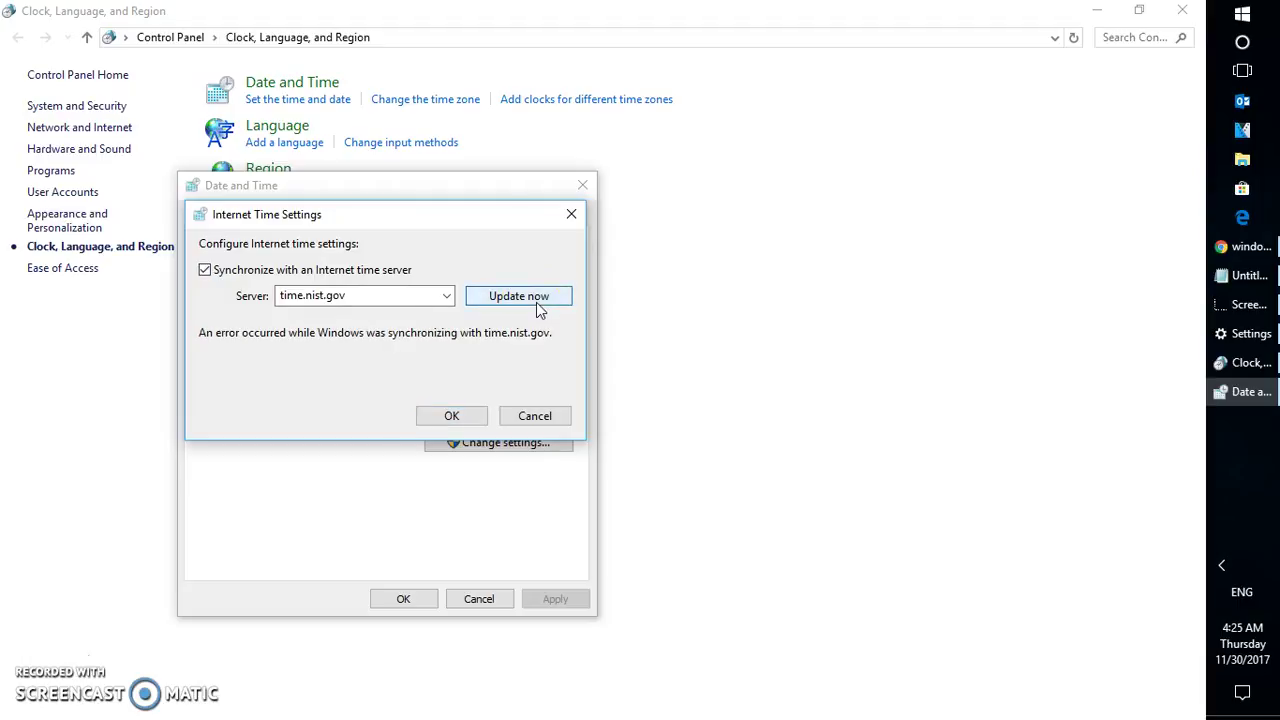
{"action": "left_click", "coordinate": [443, 296]}
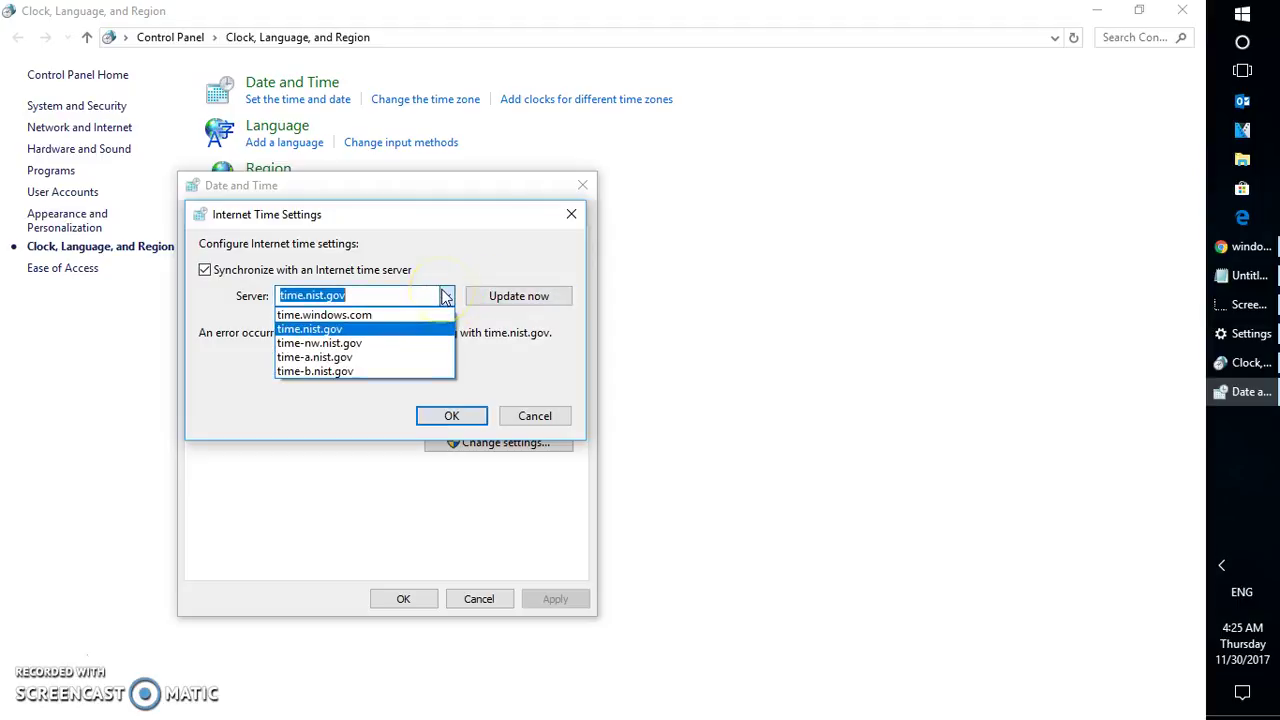
{"action": "left_click", "coordinate": [392, 316]}
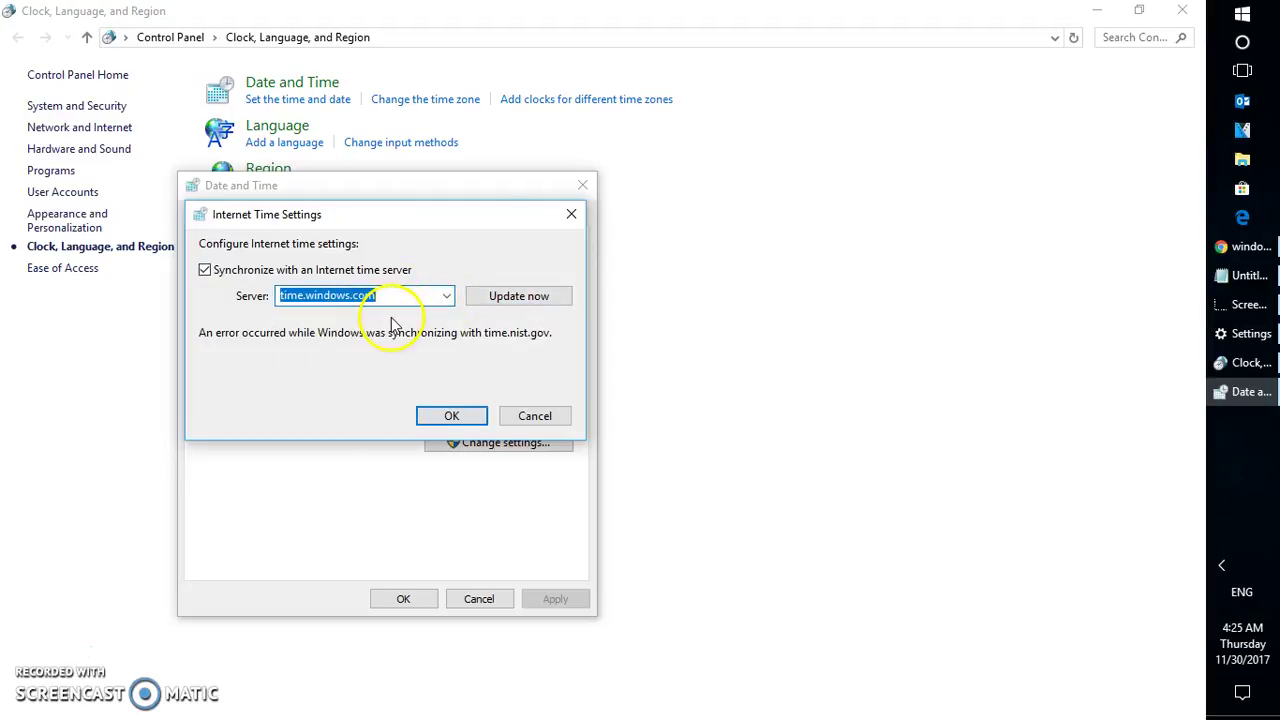
{"action": "left_click", "coordinate": [518, 304]}
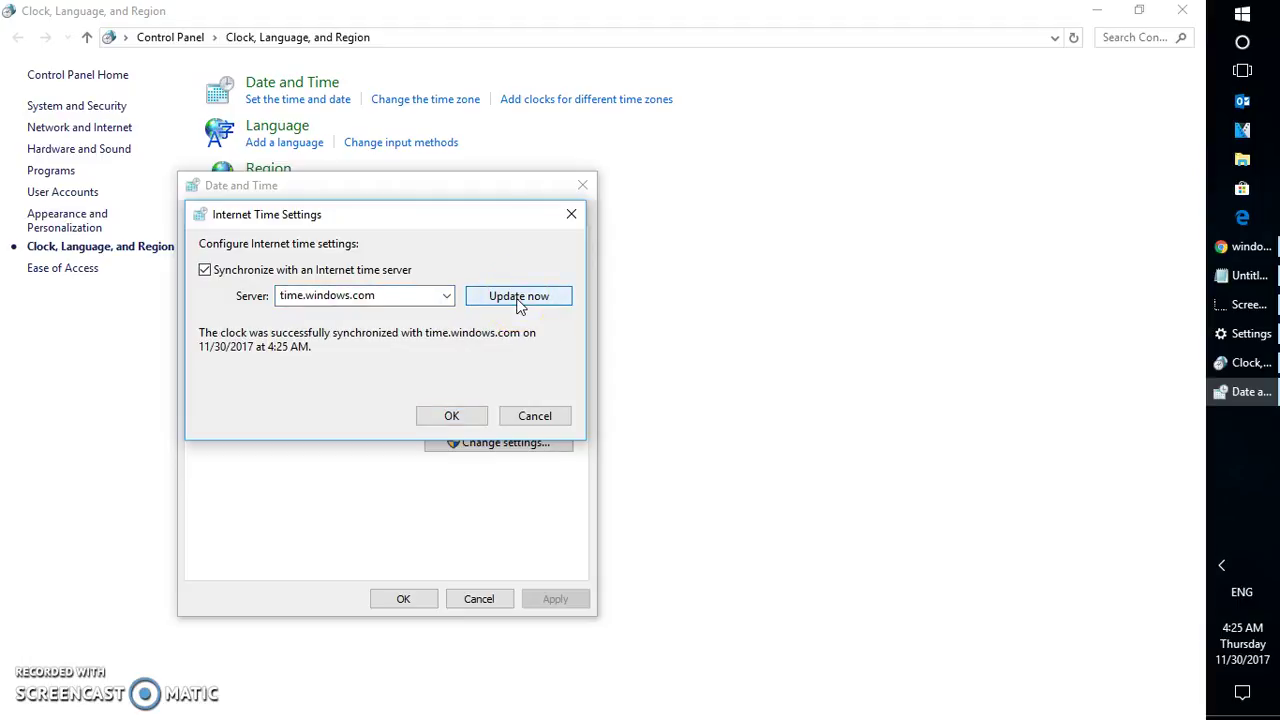
Confirm both time dialogs, then close Control Panel and Settings.
{"action": "left_click", "coordinate": [452, 418]}
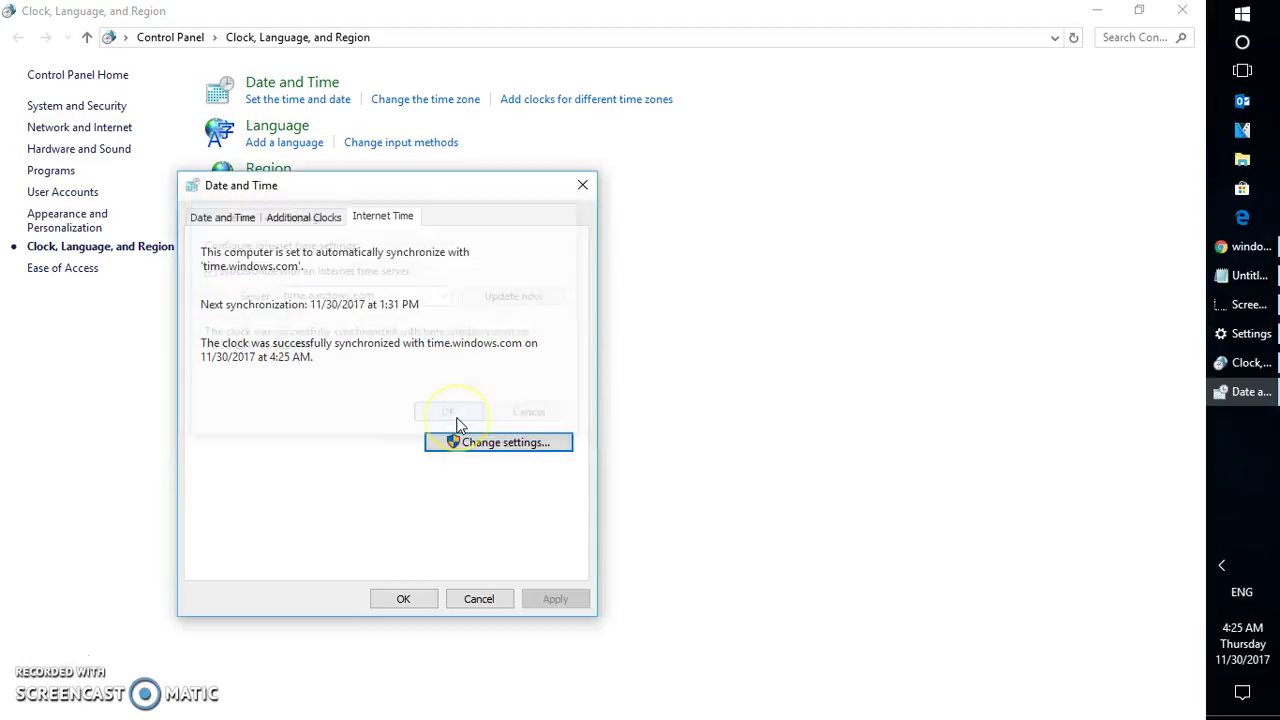
{"action": "left_click", "coordinate": [403, 599]}
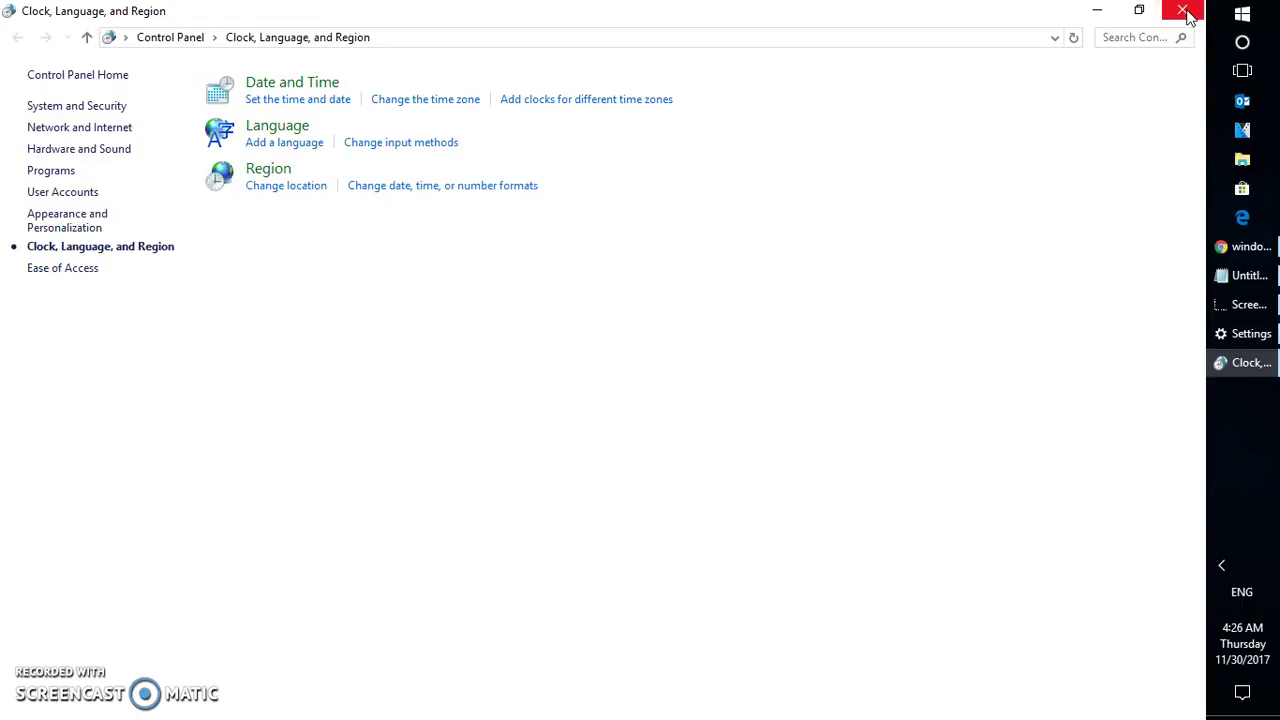
{"action": "left_click", "coordinate": [1187, 17]}
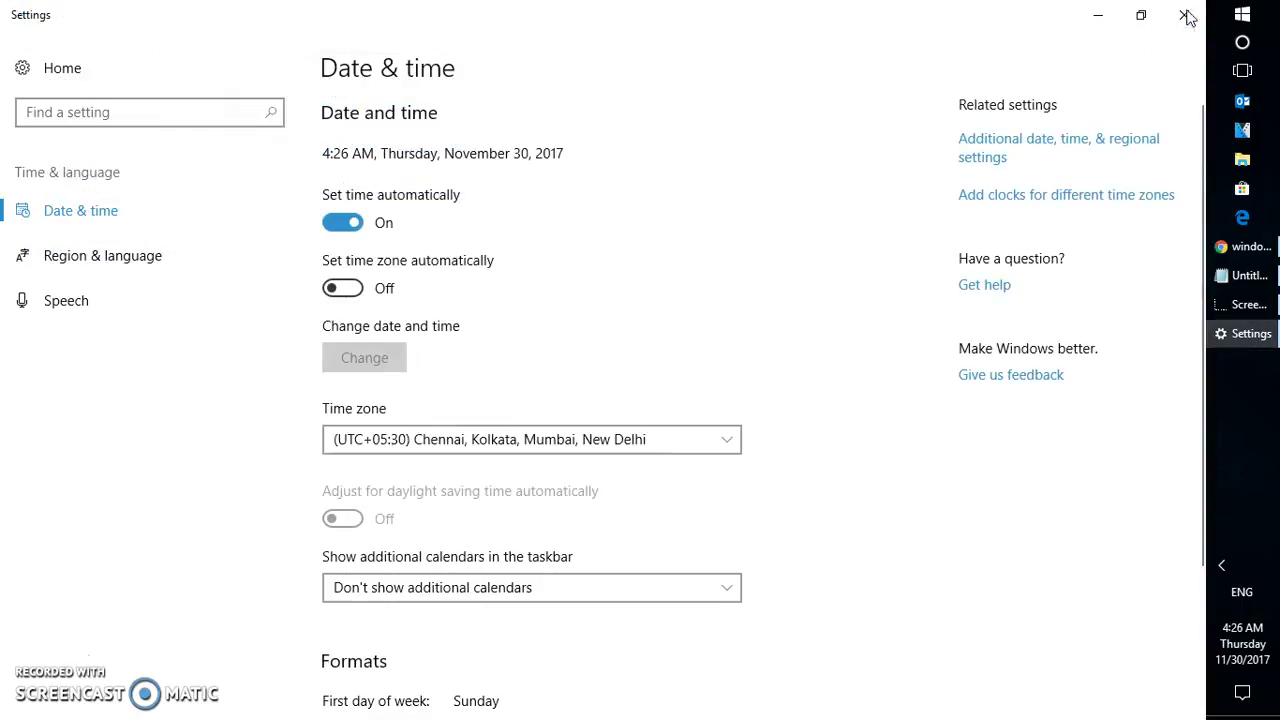
{"action": "left_click", "coordinate": [1180, 12]}
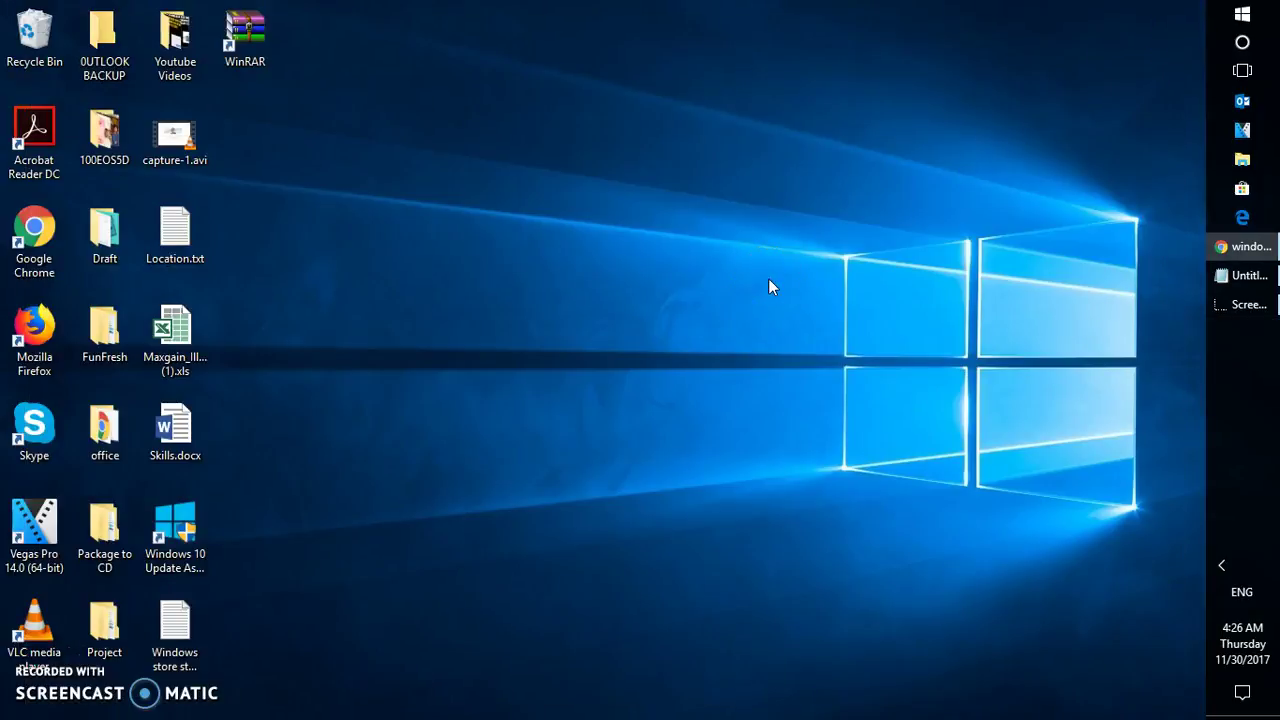
Launch services.msc from the Run dialog.
{"action": "key", "text": "super+r"}
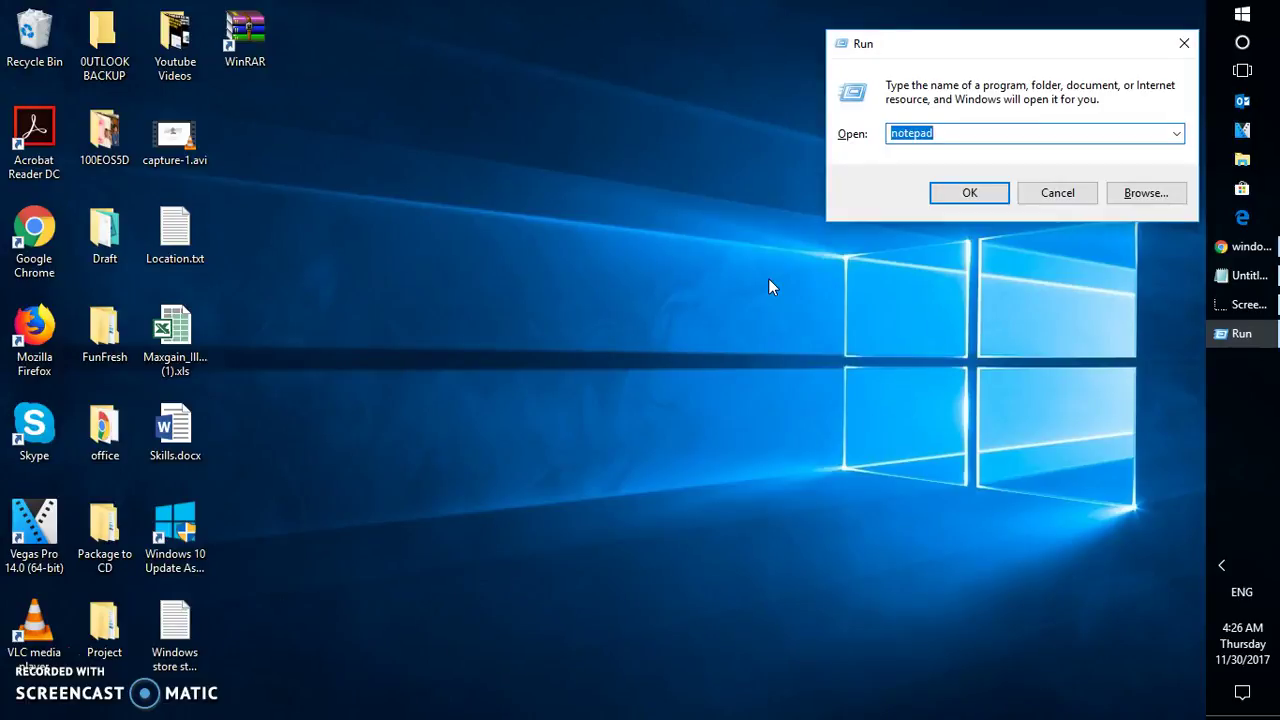
{"action": "type", "text": "services"}
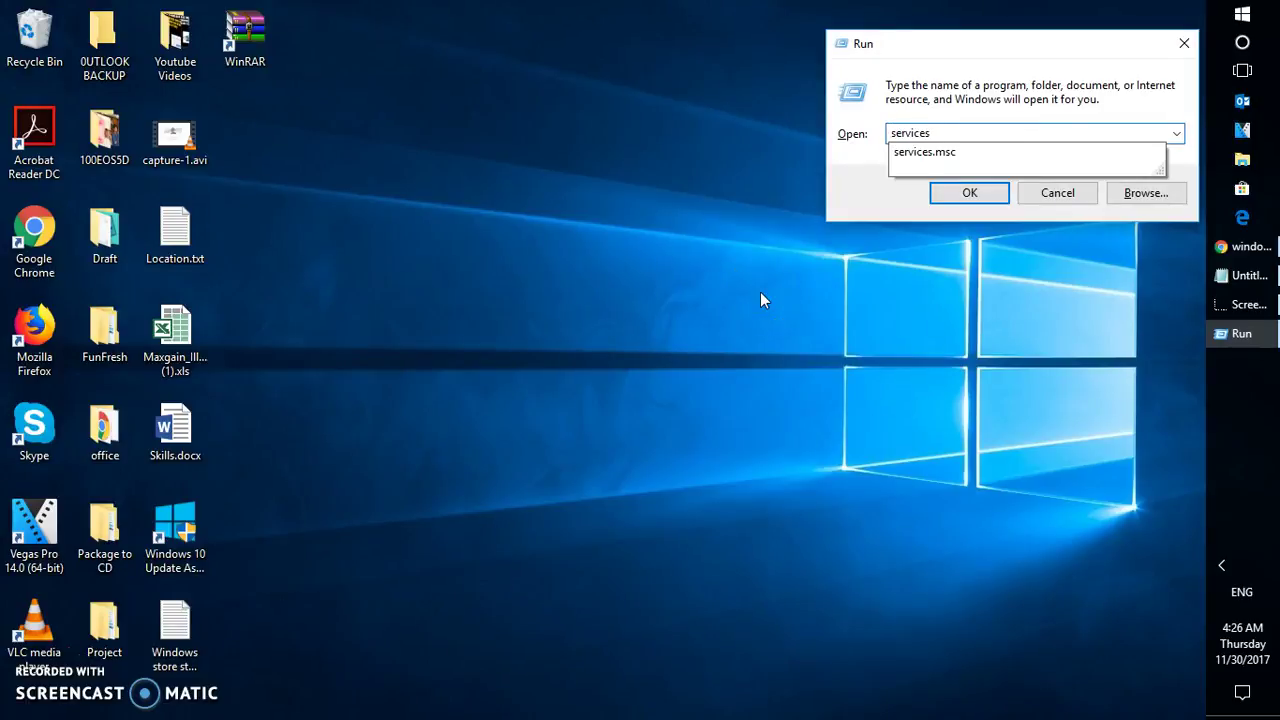
{"action": "key", "text": "Down"}
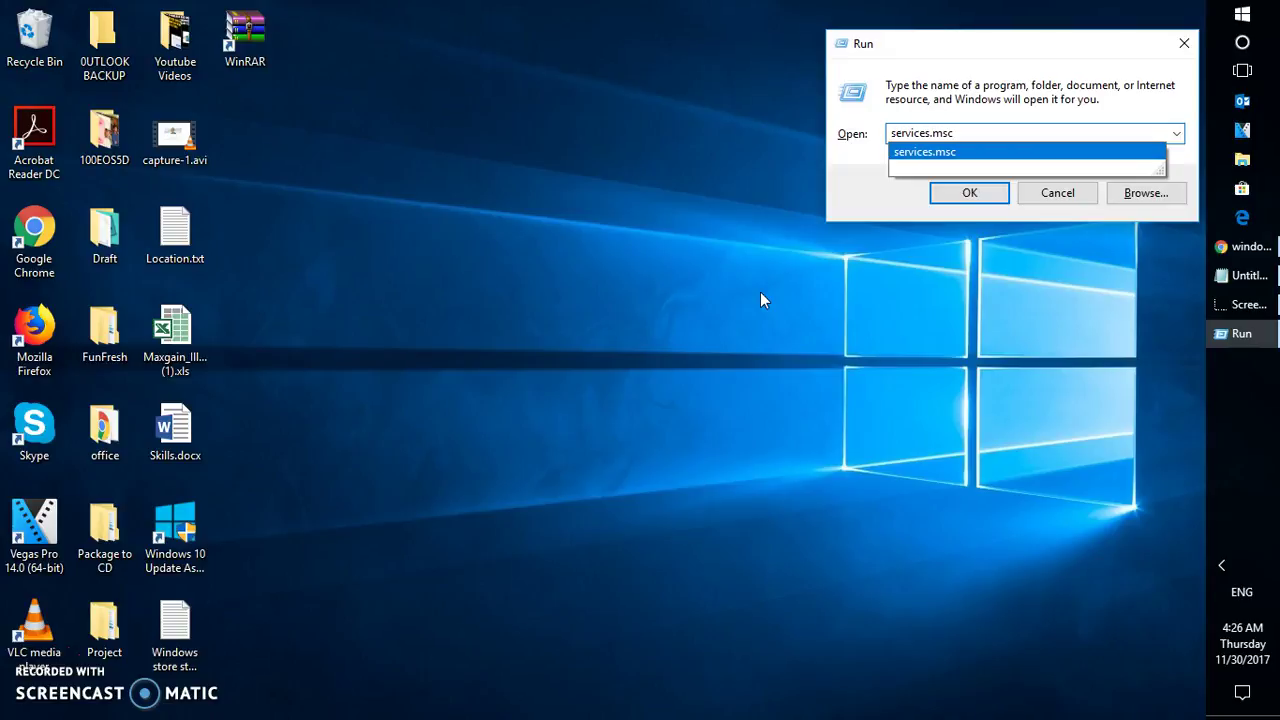
{"action": "key", "text": "Return"}
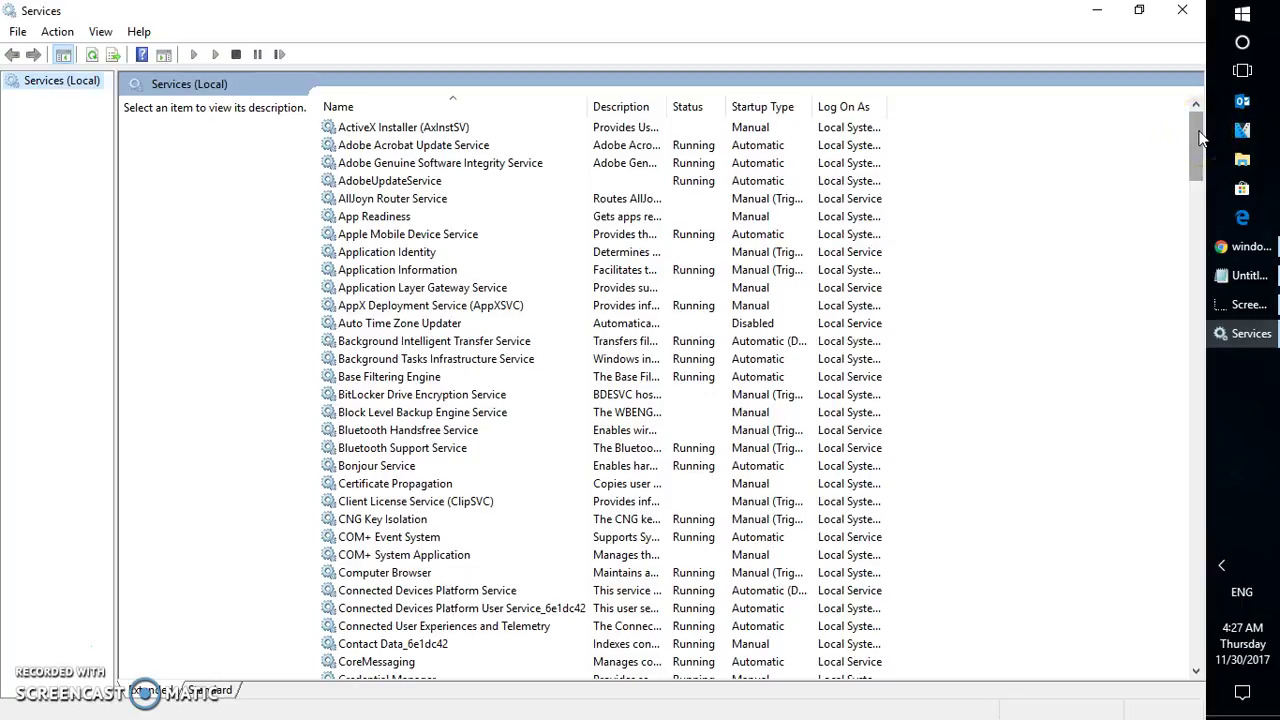
Stop the Background Intelligent Transfer Service.
{"action": "left_click", "coordinate": [374, 134]}
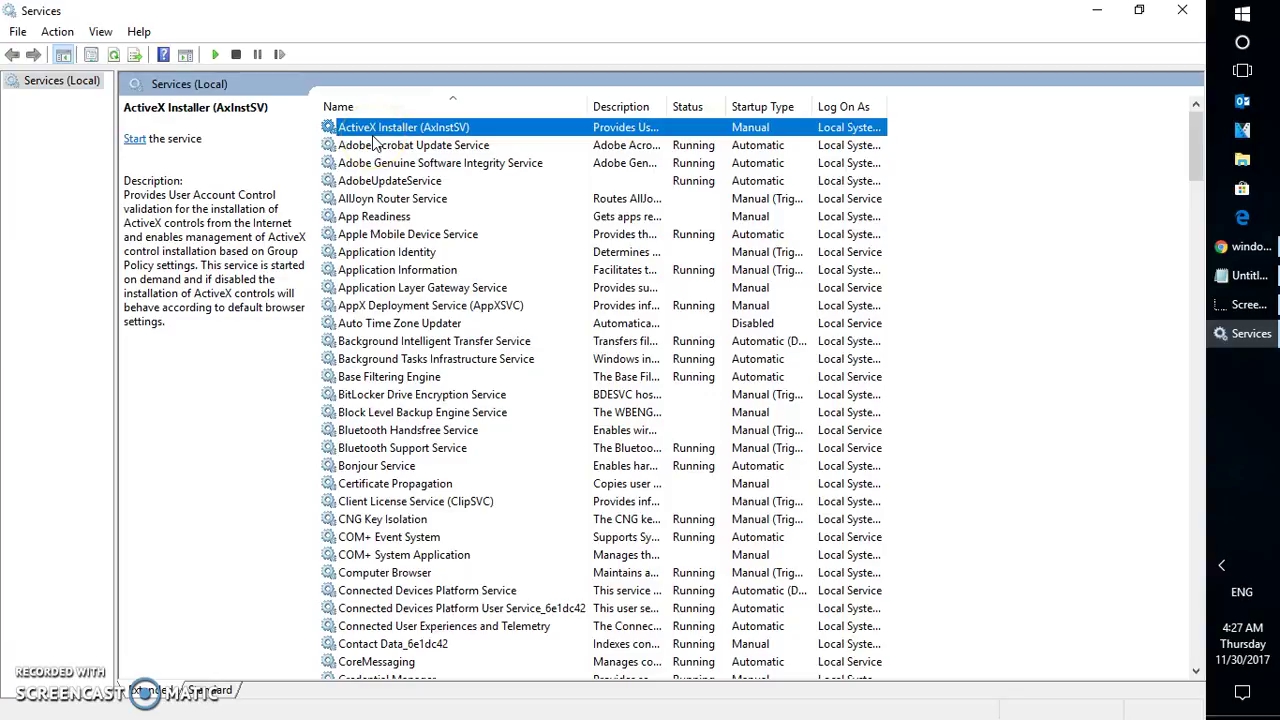
{"action": "key", "text": "b"}
{"action": "key", "text": "i"}
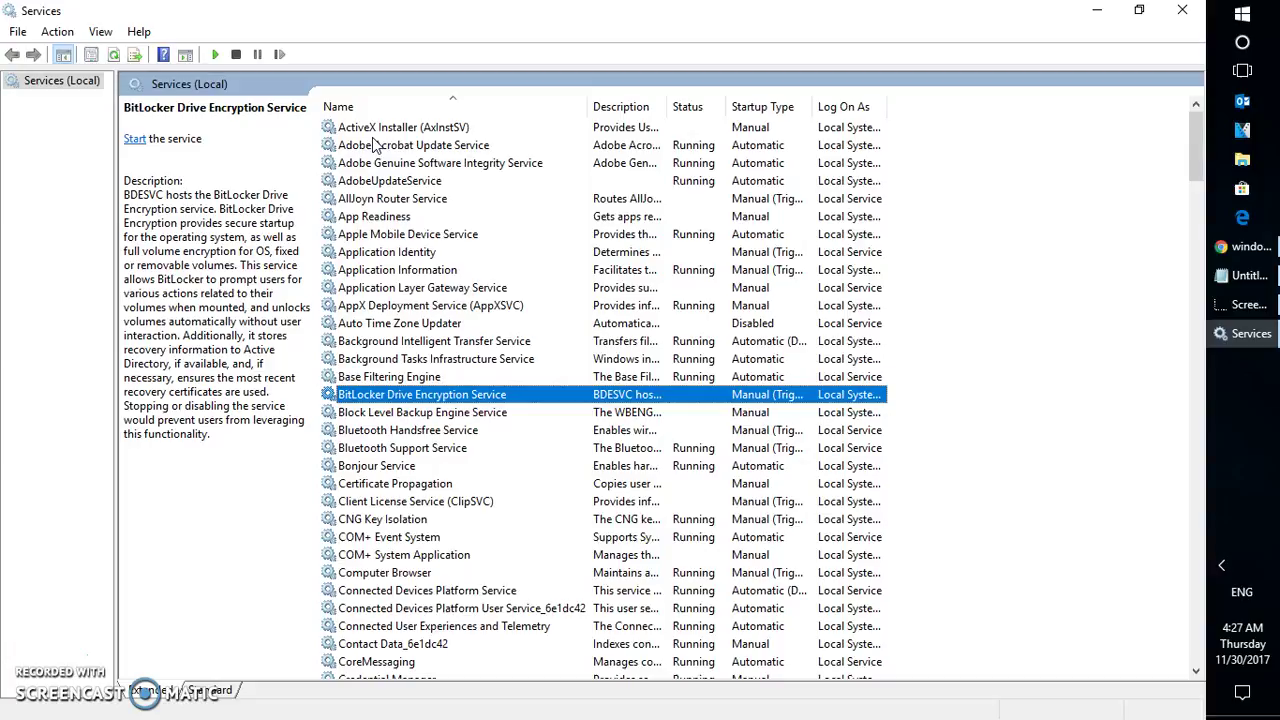
{"action": "left_click", "coordinate": [458, 343]}
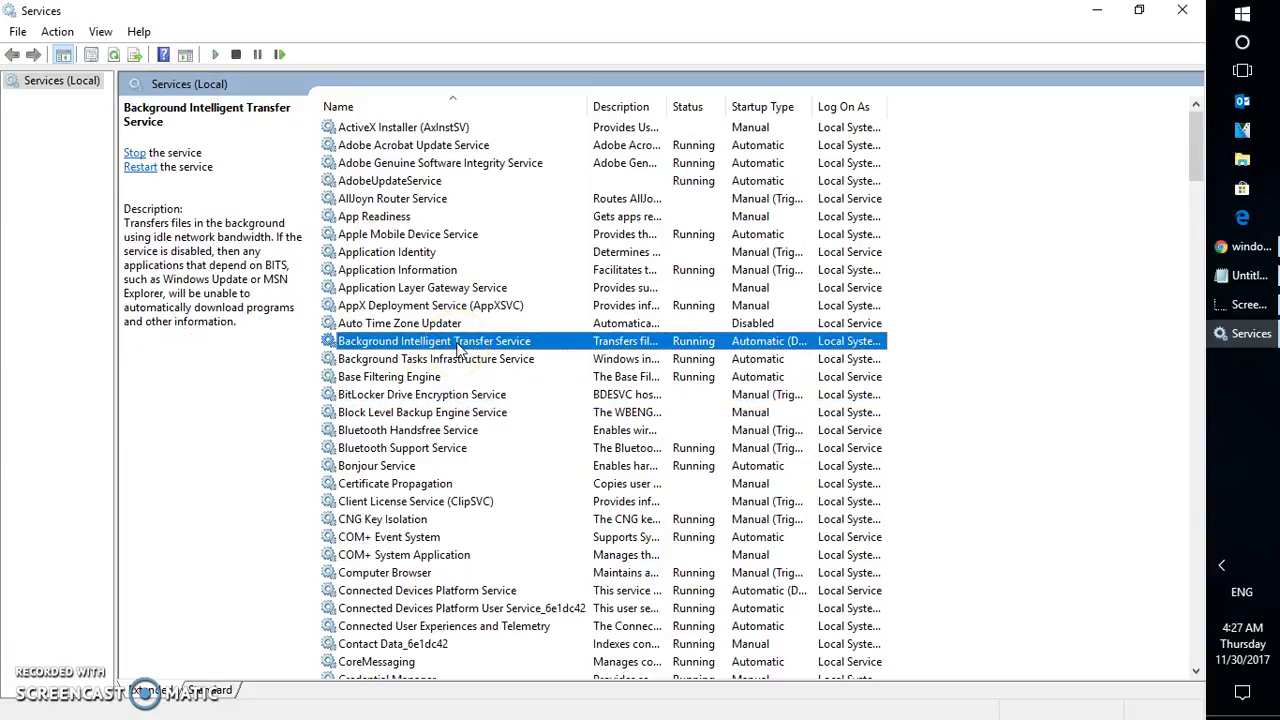
{"action": "right_click", "coordinate": [458, 345]}
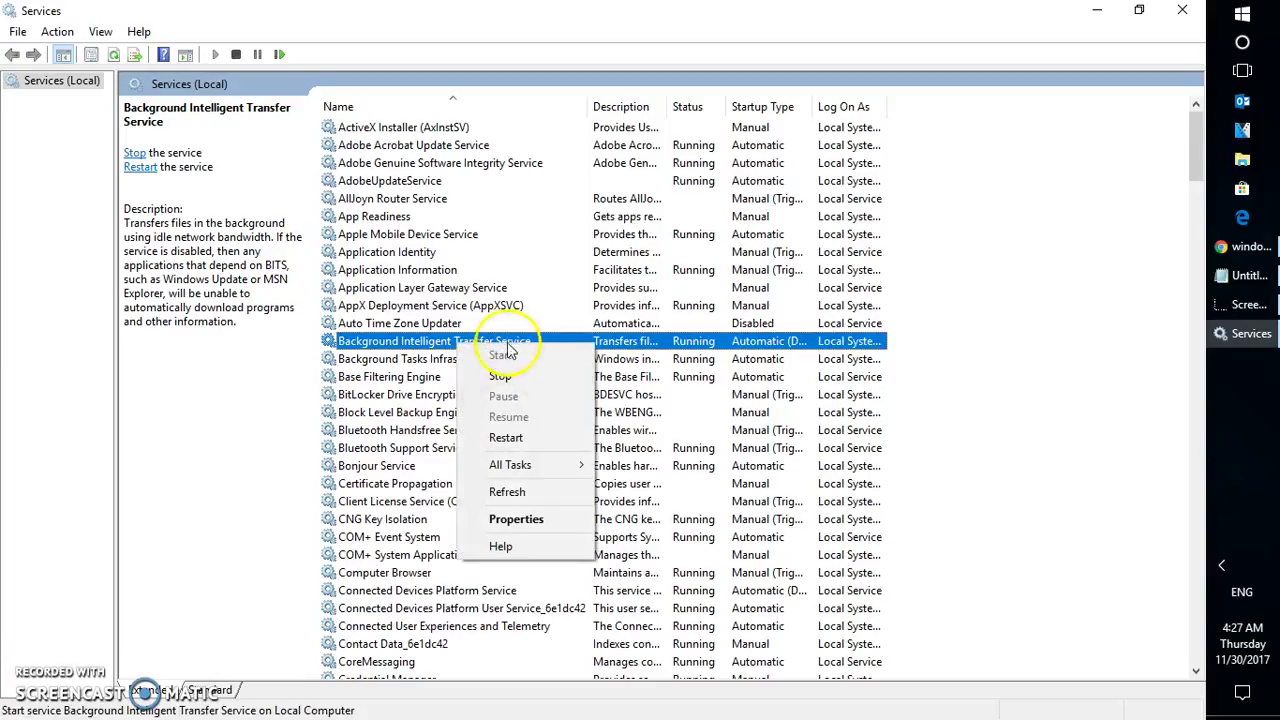
{"action": "left_click", "coordinate": [518, 378]}
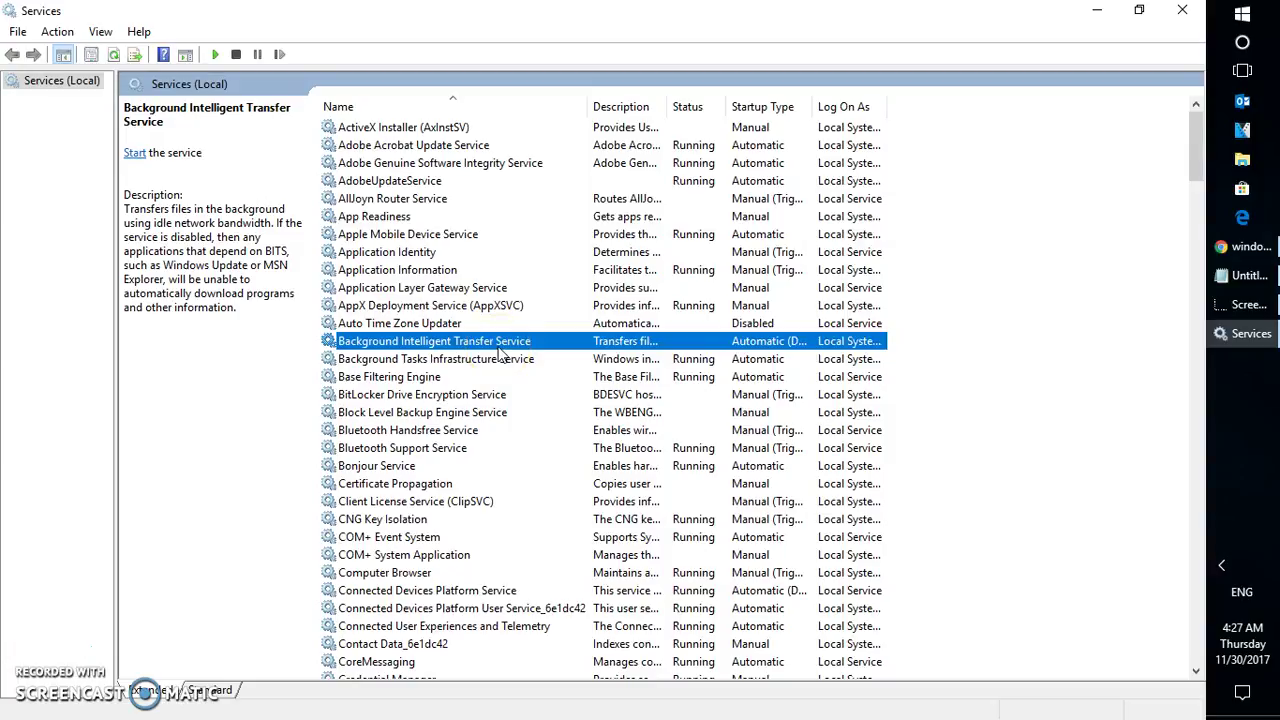
Jump down the list and select the Windows Update service.
{"action": "type", "text": "win"}
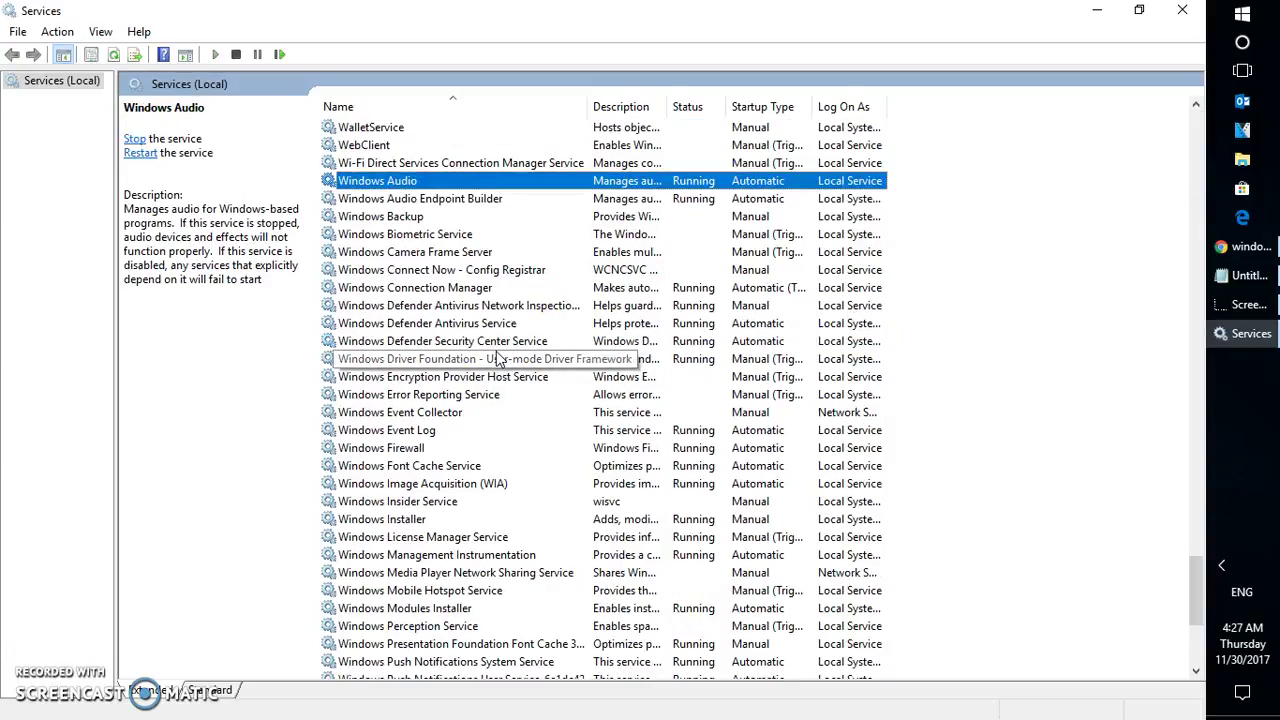
{"action": "left_click_drag", "start_coordinate": [1195, 597], "coordinate": [1195, 636]}
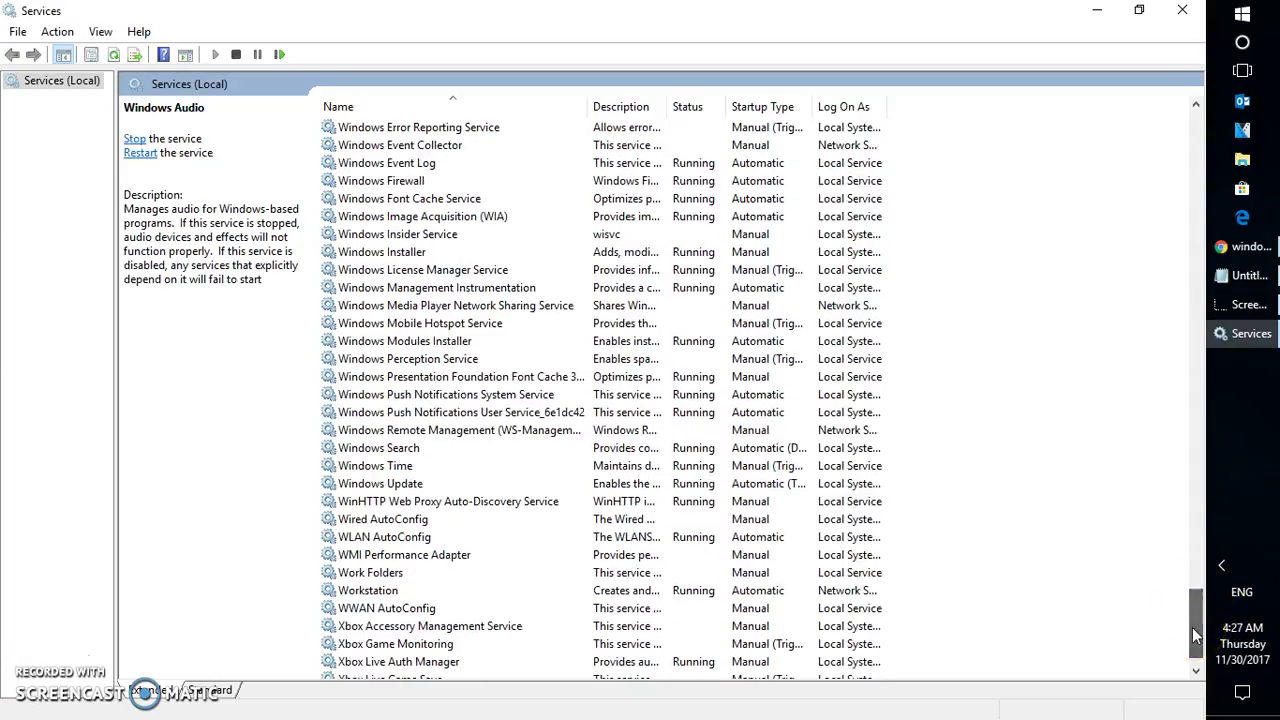
{"action": "left_click", "coordinate": [412, 484]}
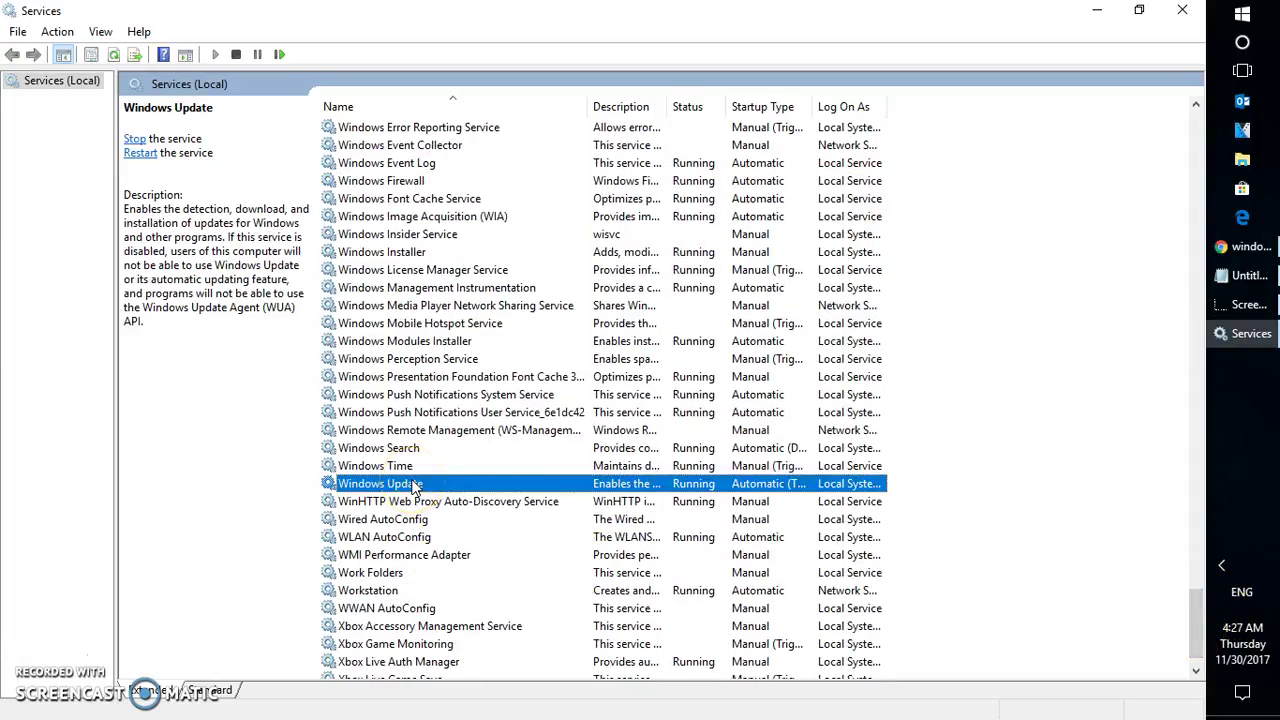
Stop Windows Update from its right-click menu.
{"action": "right_click", "coordinate": [412, 484]}
{"action": "left_click", "coordinate": [456, 513]}
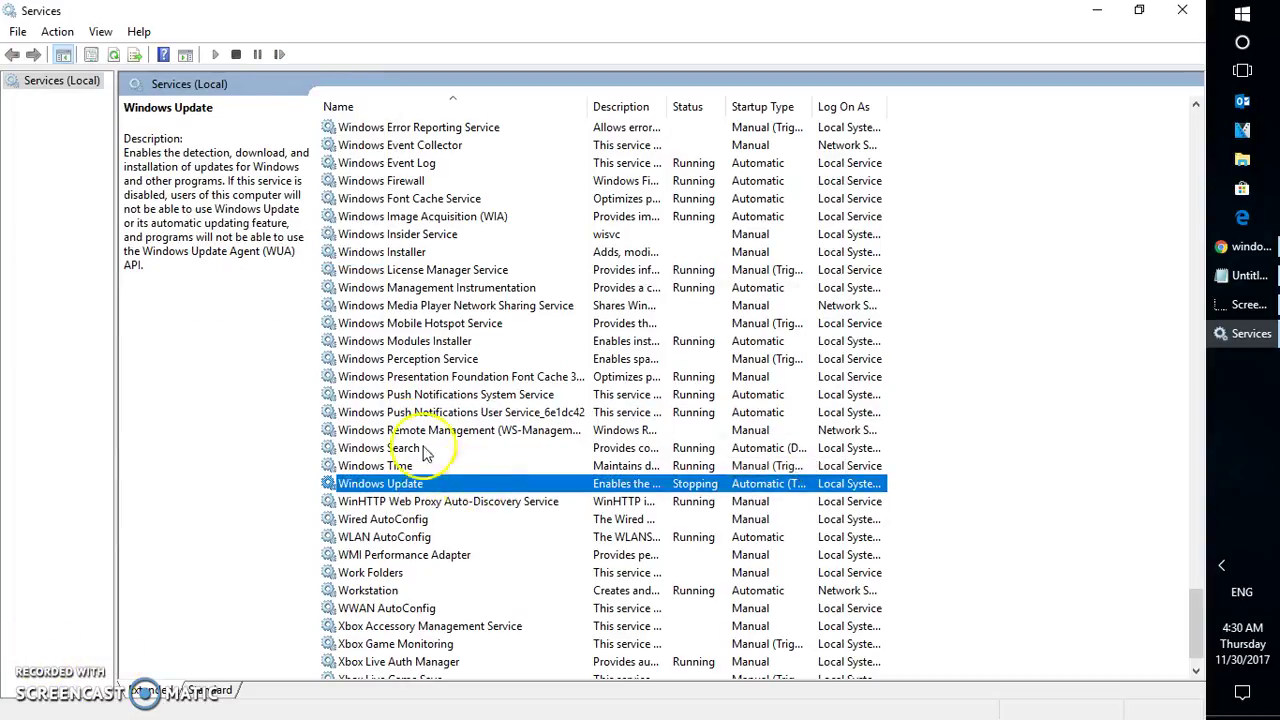
Check in Windows Installer's properties that its status is Stopped, then close them.
{"action": "left_click", "coordinate": [424, 256]}
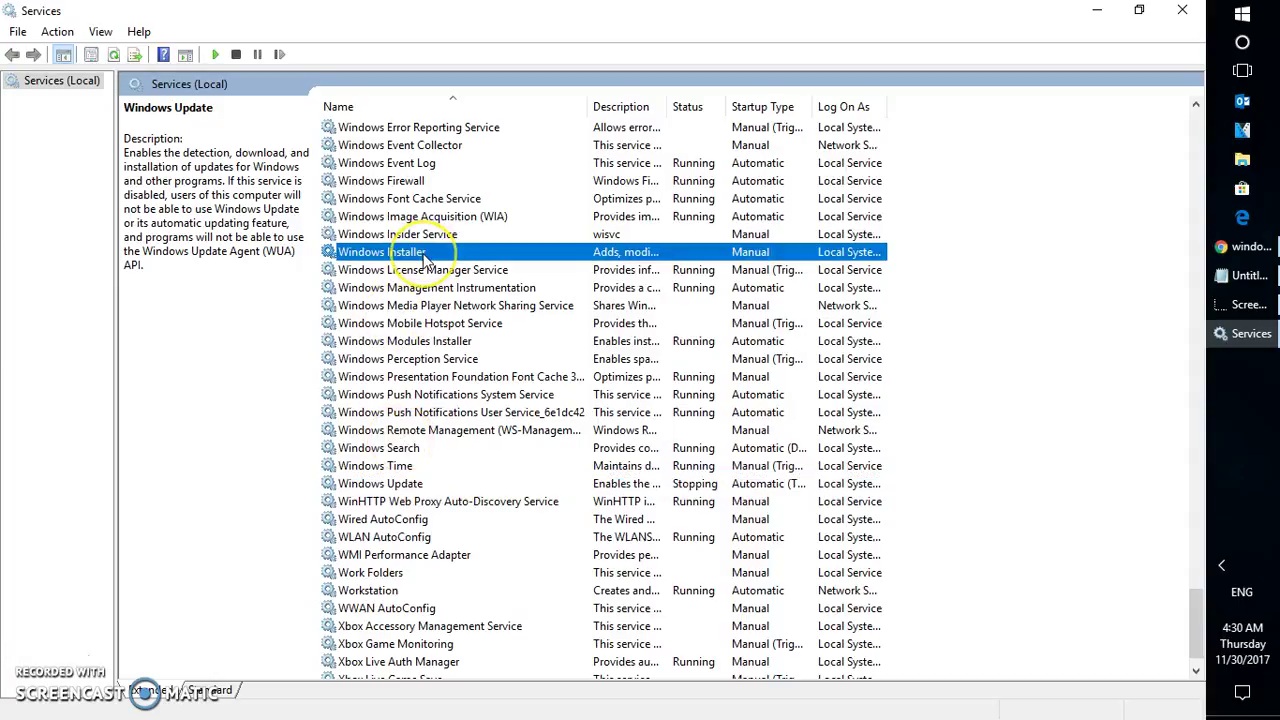
{"action": "right_click", "coordinate": [423, 255]}
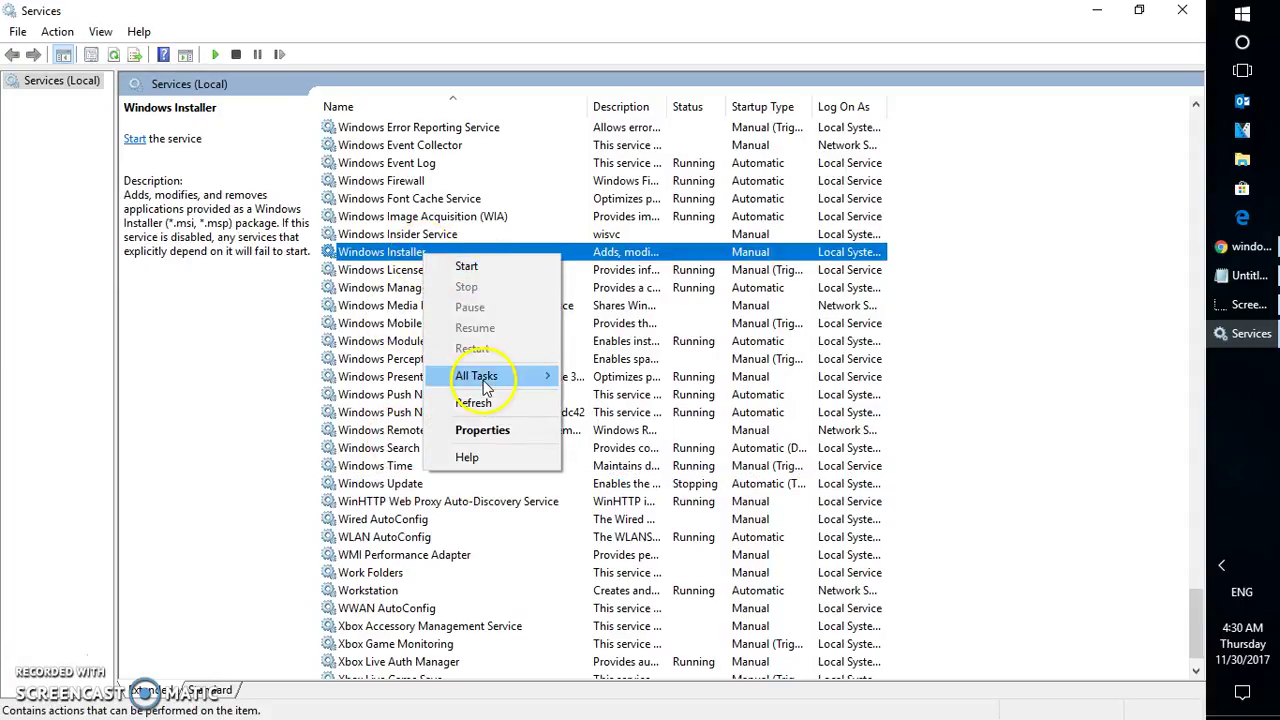
{"action": "left_click", "coordinate": [495, 430]}
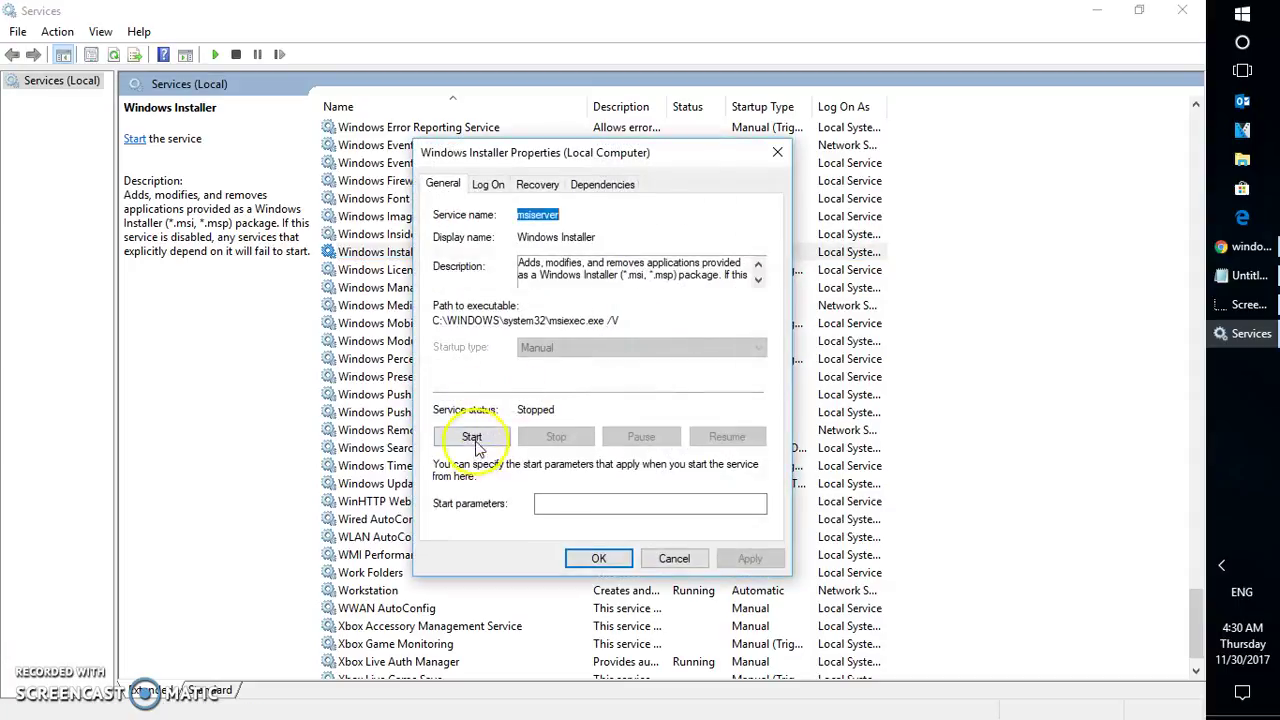
{"action": "left_click", "coordinate": [598, 558]}
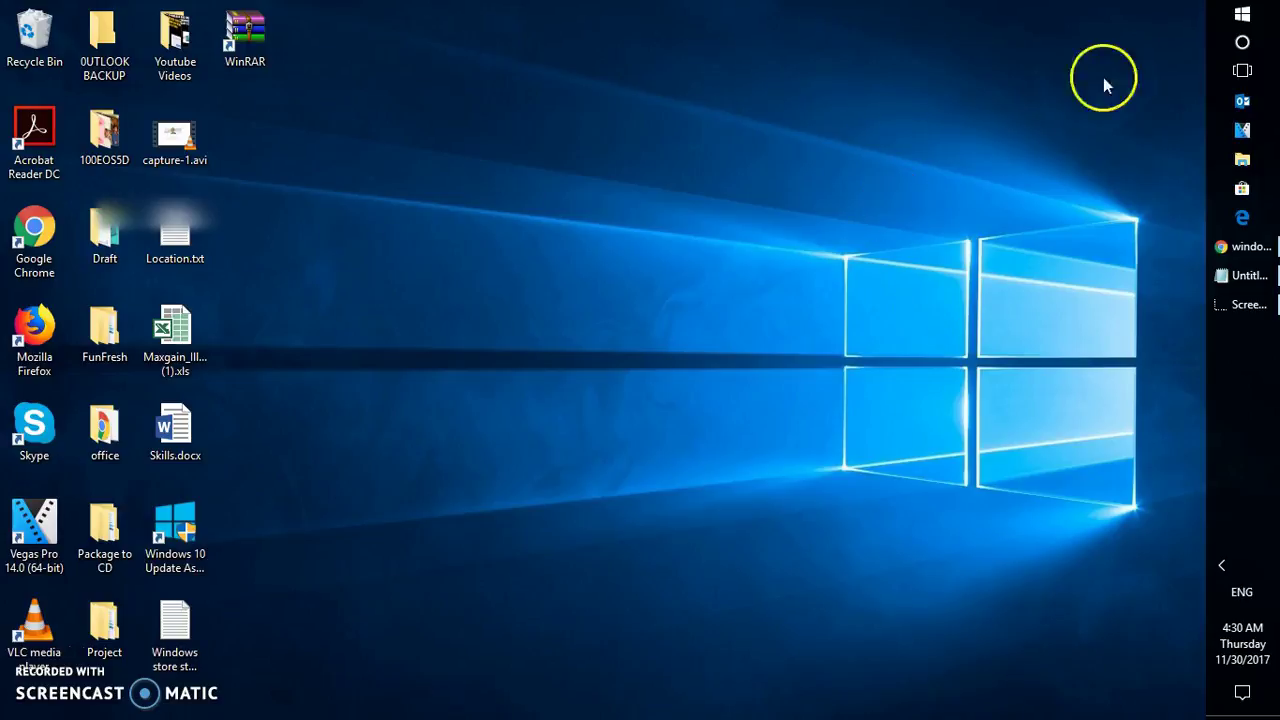
Open File Explorer and browse to This PC > OS (C:).
{"action": "left_click", "coordinate": [1242, 160]}
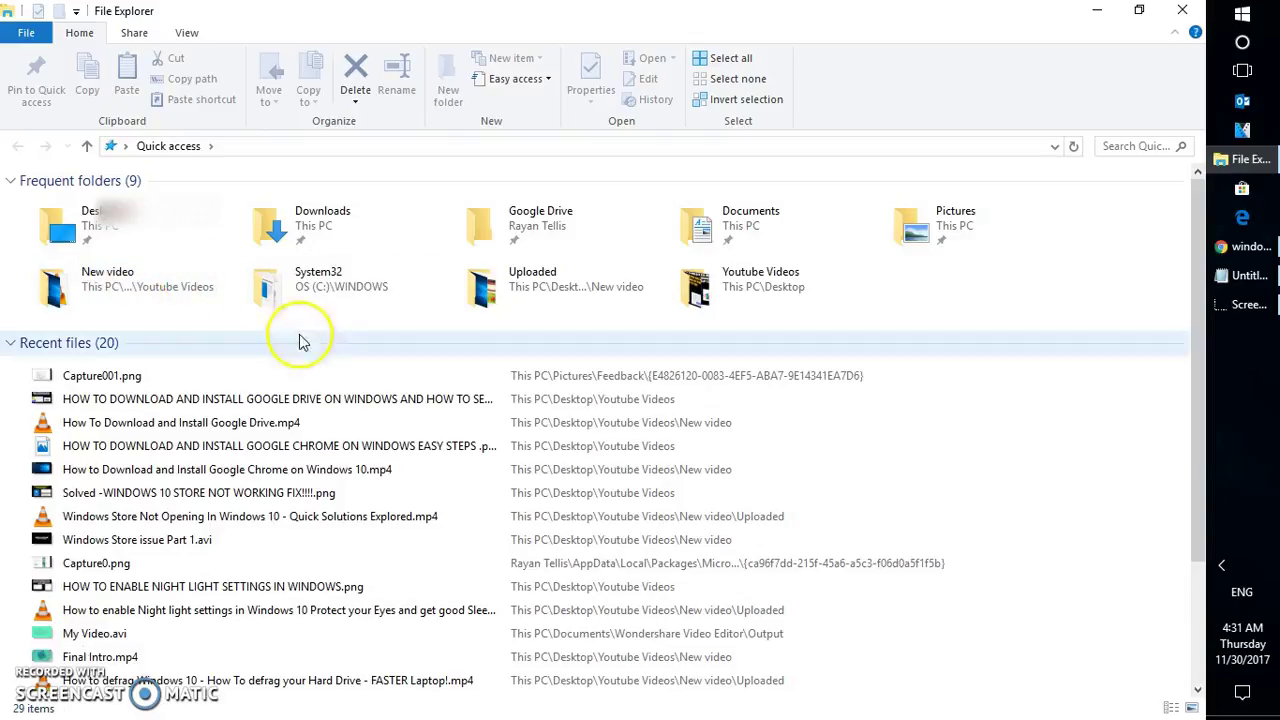
{"action": "left_click", "coordinate": [11, 342]}
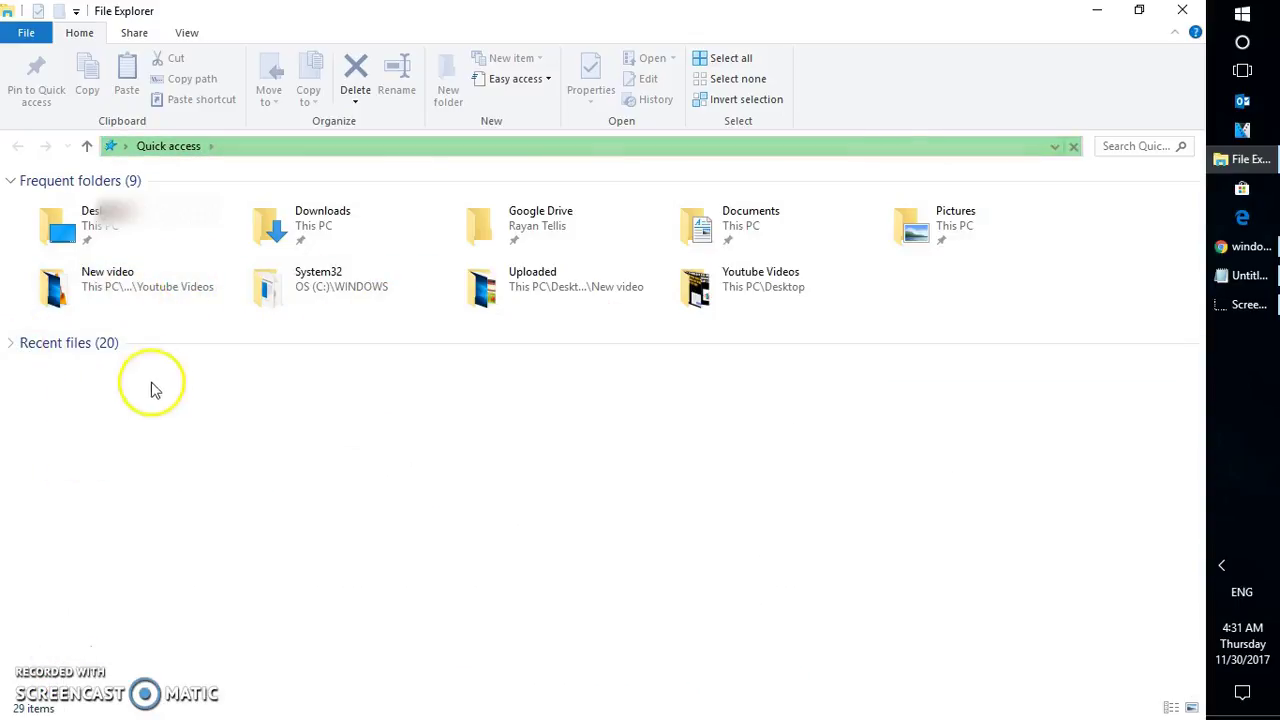
{"action": "left_click", "coordinate": [125, 146]}
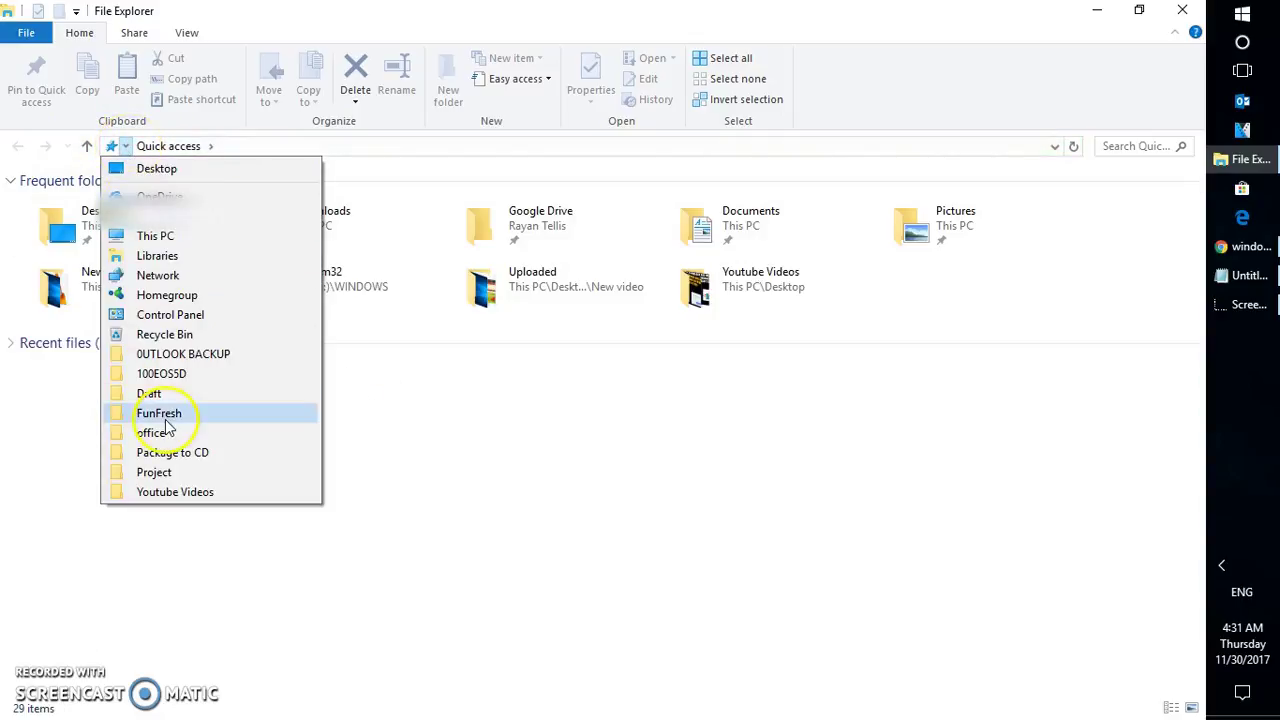
{"action": "left_click", "coordinate": [195, 236]}
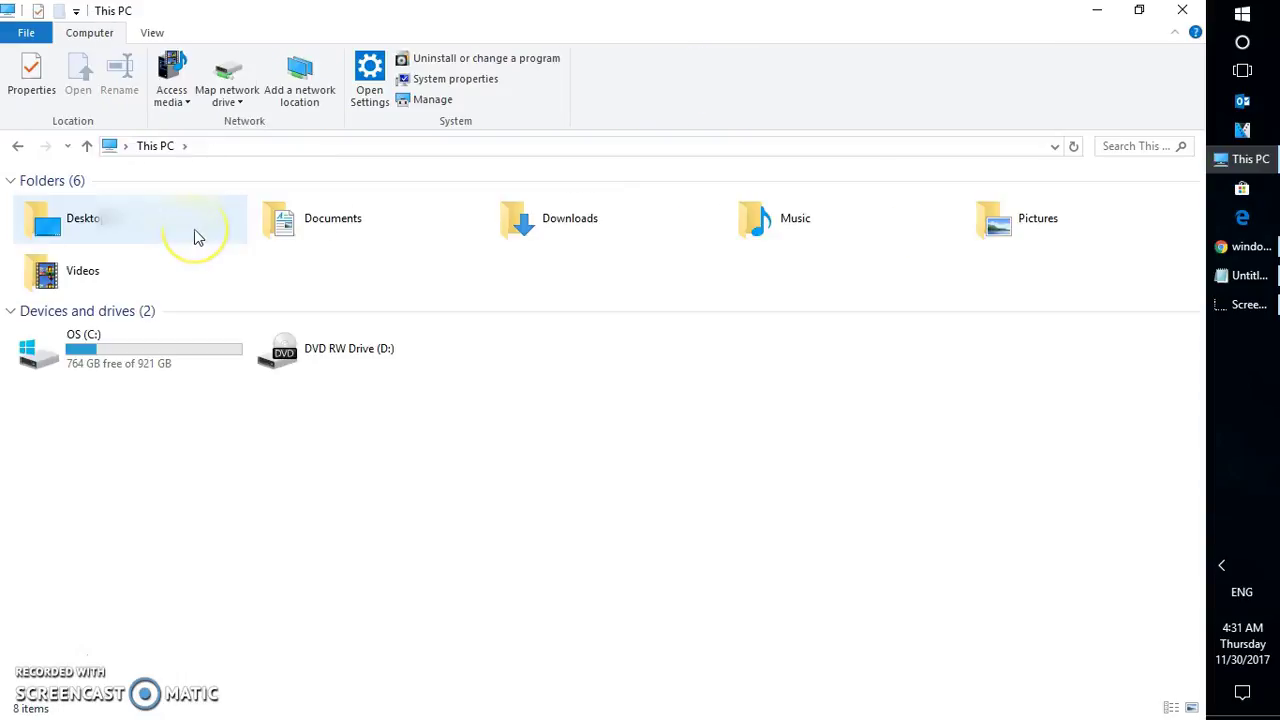
{"action": "left_click", "coordinate": [145, 350]}
{"action": "double_click", "coordinate": [147, 352]}
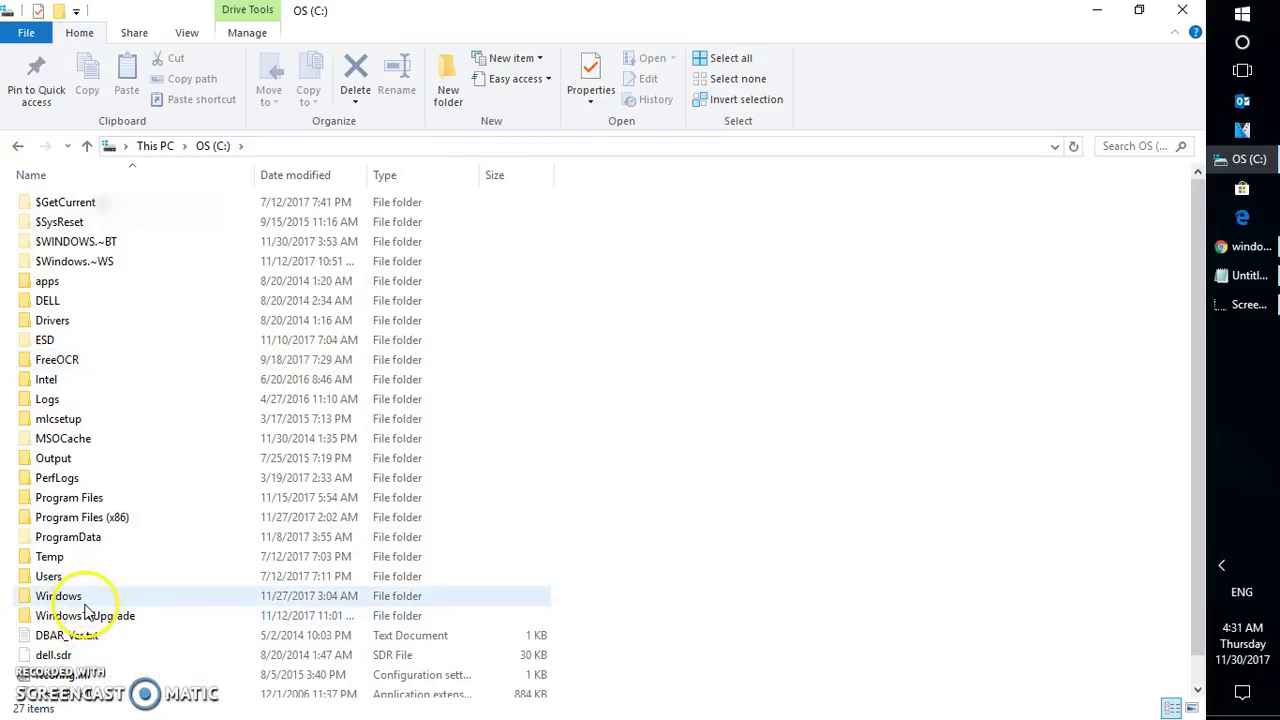
Go into Windows > SoftwareDistribution and open the Download folder.
{"action": "double_click", "coordinate": [86, 596]}
{"action": "left_click", "coordinate": [128, 477]}
{"action": "type", "text": "so"}
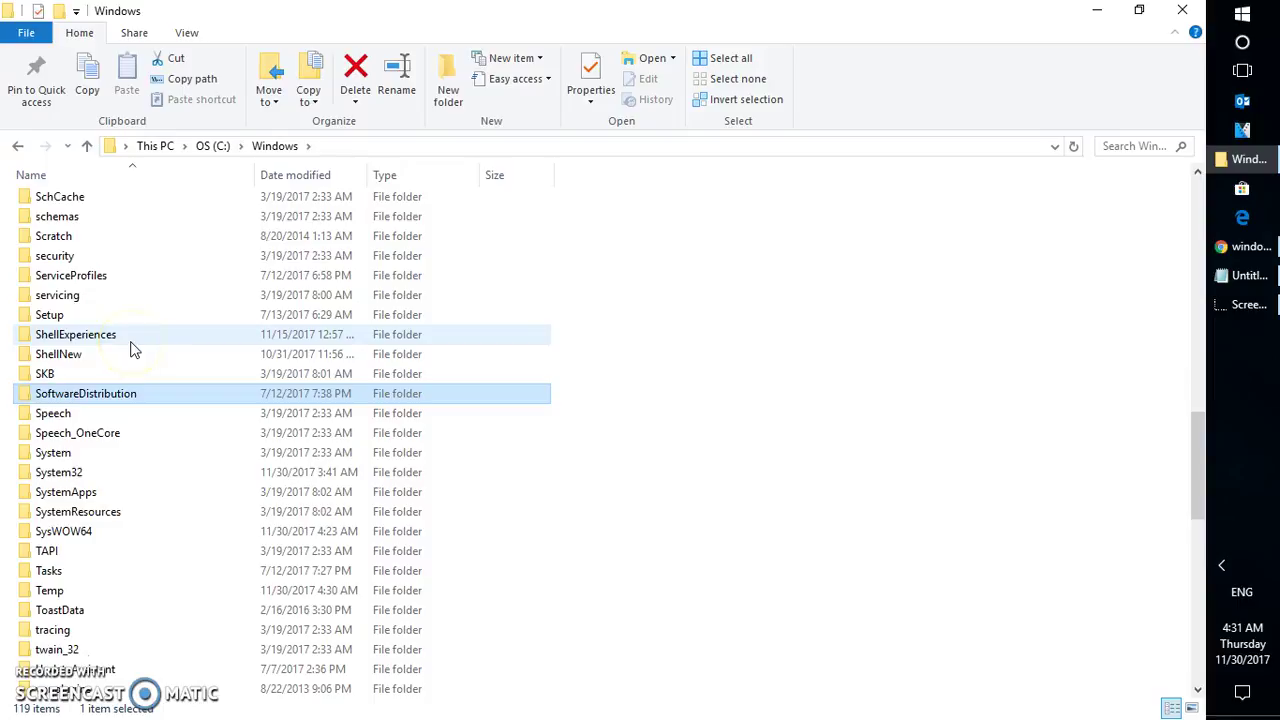
{"action": "key", "text": "Return"}
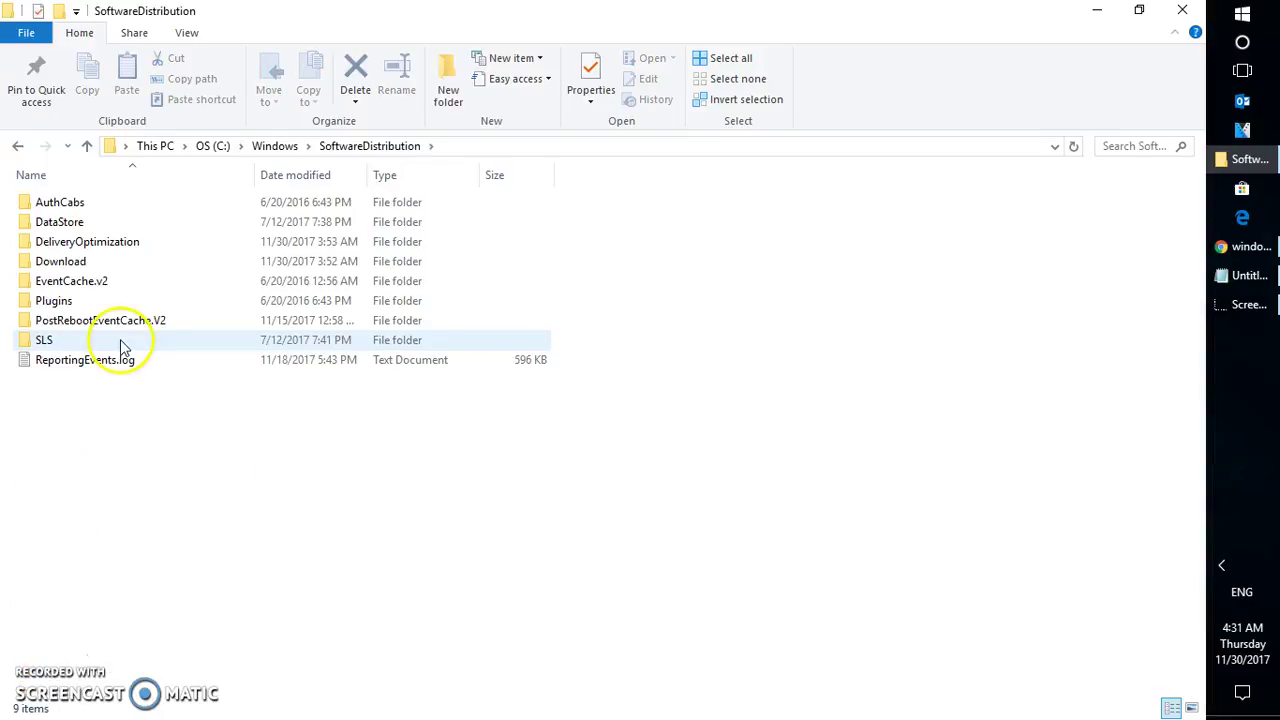
{"action": "left_click", "coordinate": [91, 265]}
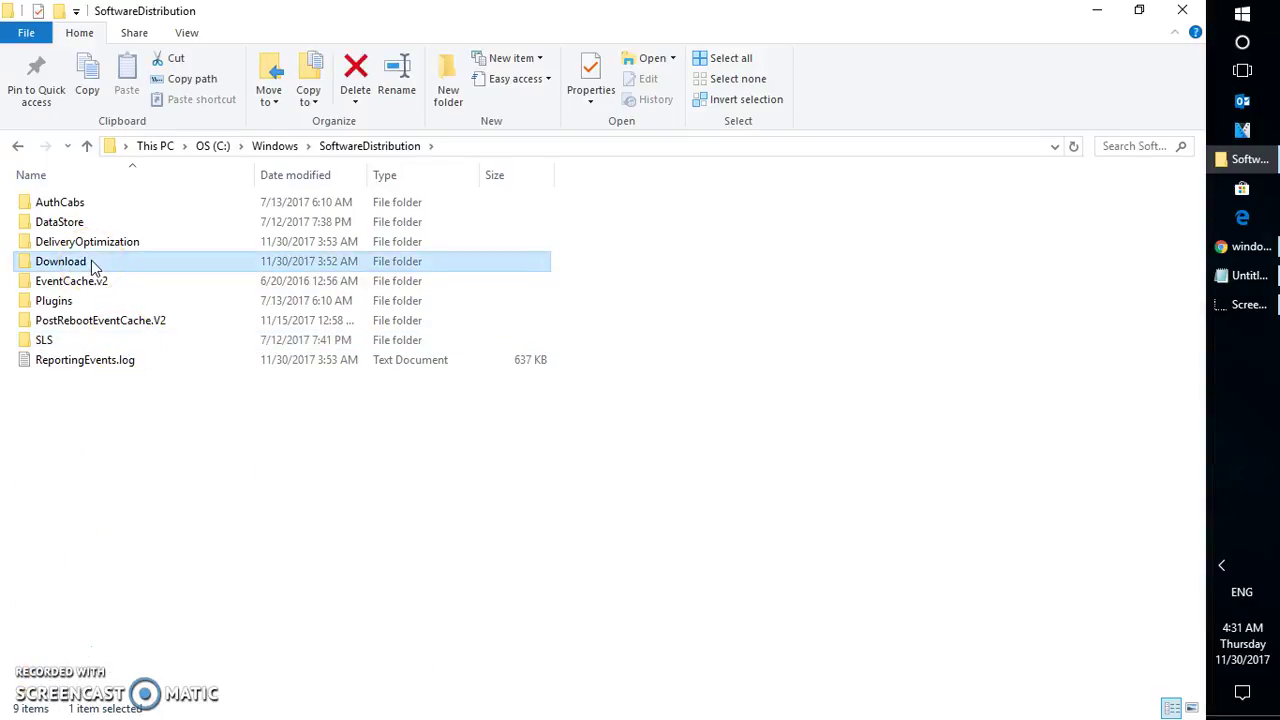
{"action": "double_click", "coordinate": [91, 260]}
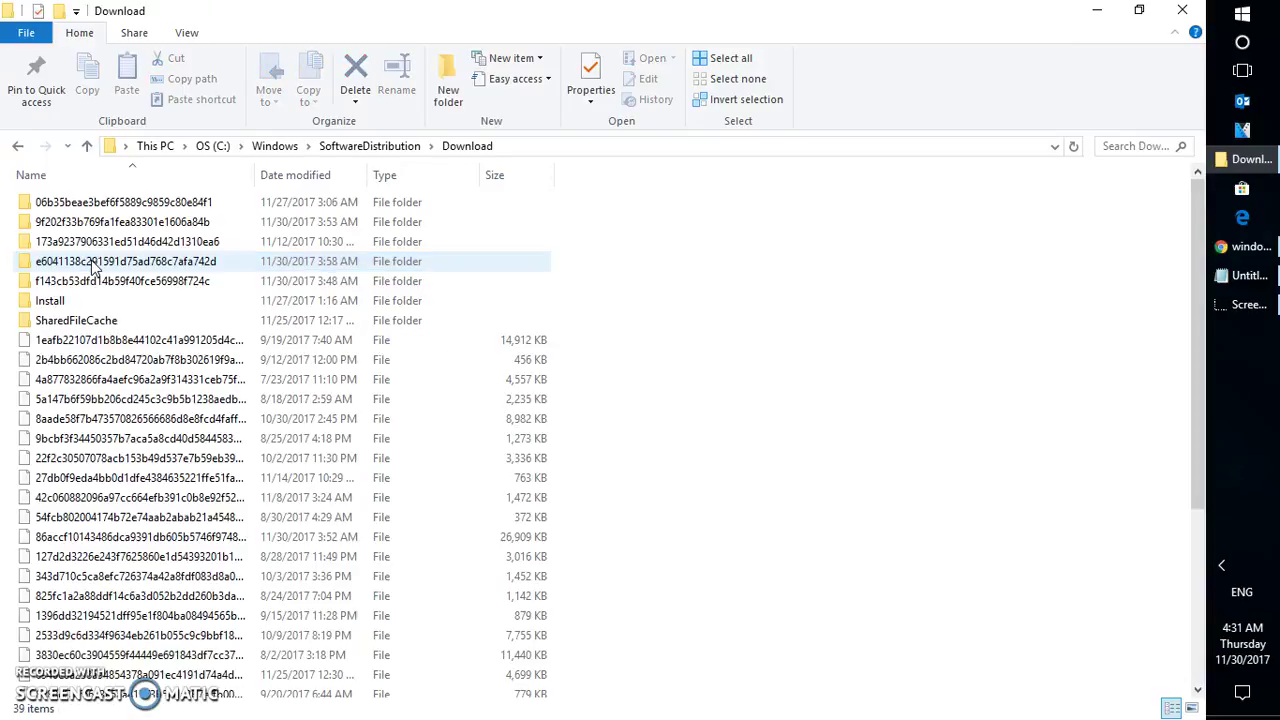
Back in SoftwareDistribution, delete the Download folder.
{"action": "key", "text": "BackSpace"}
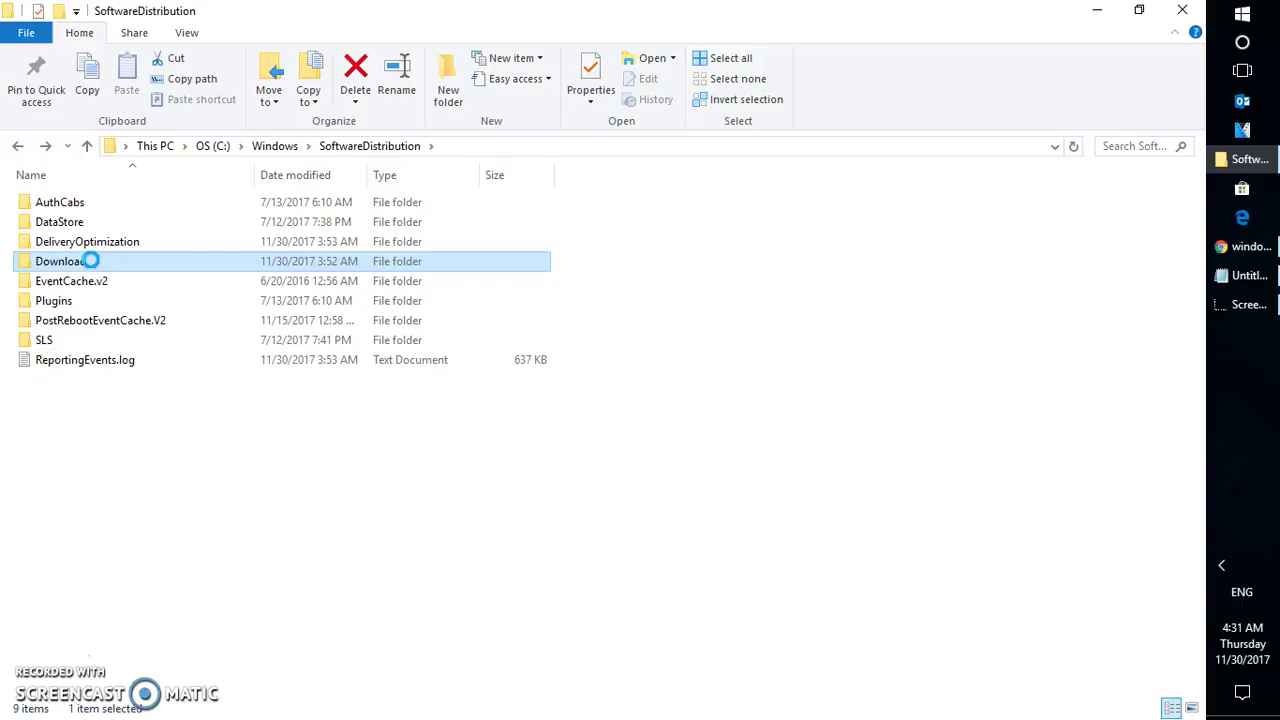
{"action": "right_click", "coordinate": [91, 265]}
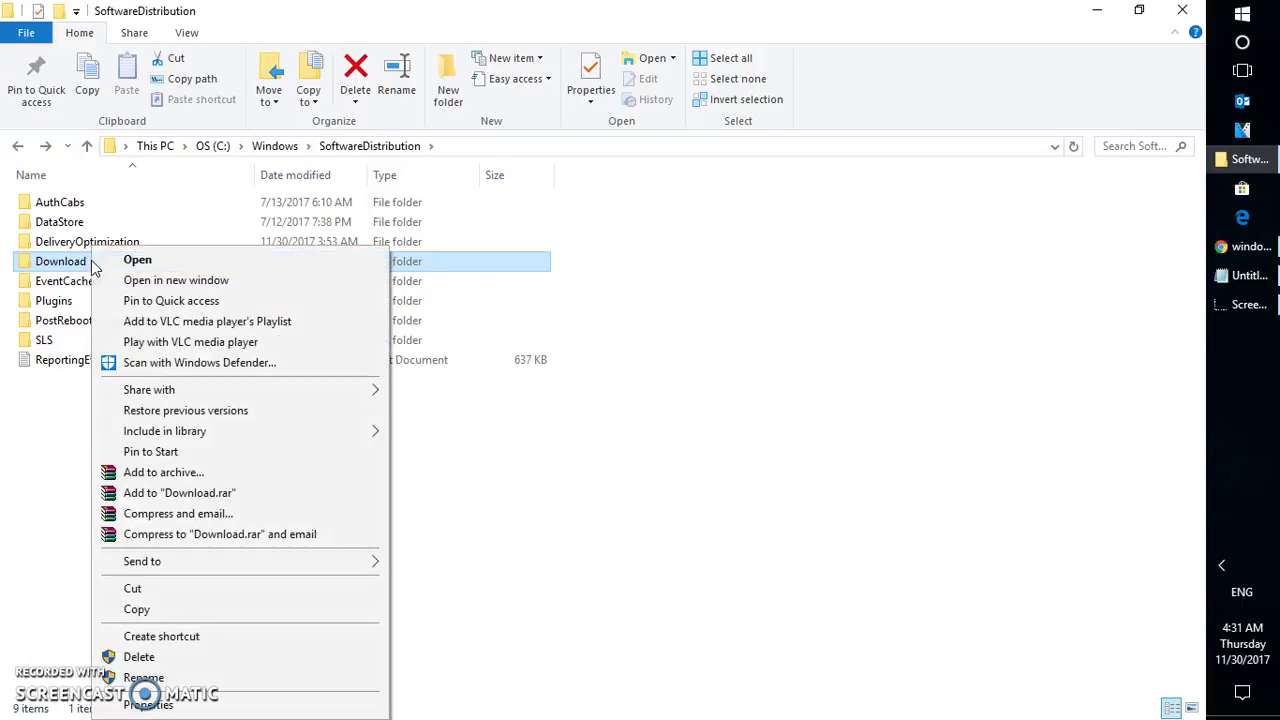
{"action": "left_click", "coordinate": [167, 658]}
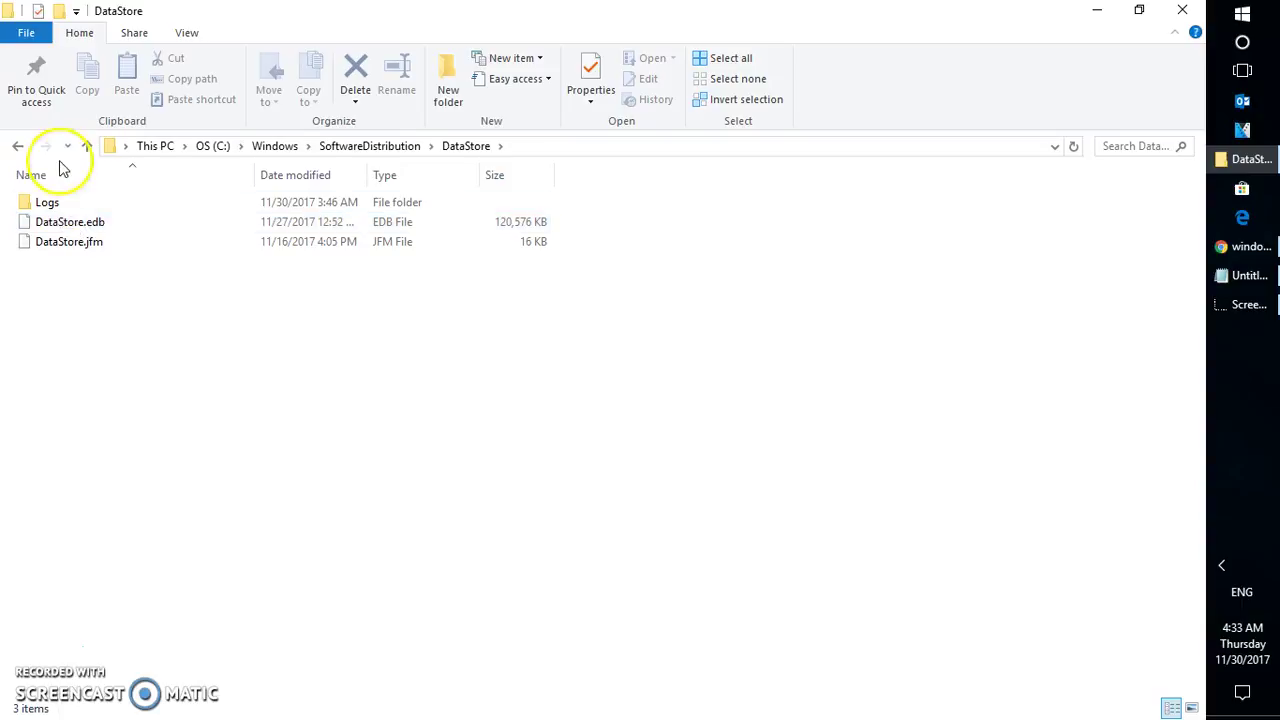
Try deleting DataStore with admin permission, then cancel when it's reported in use.
{"action": "left_click", "coordinate": [20, 149]}
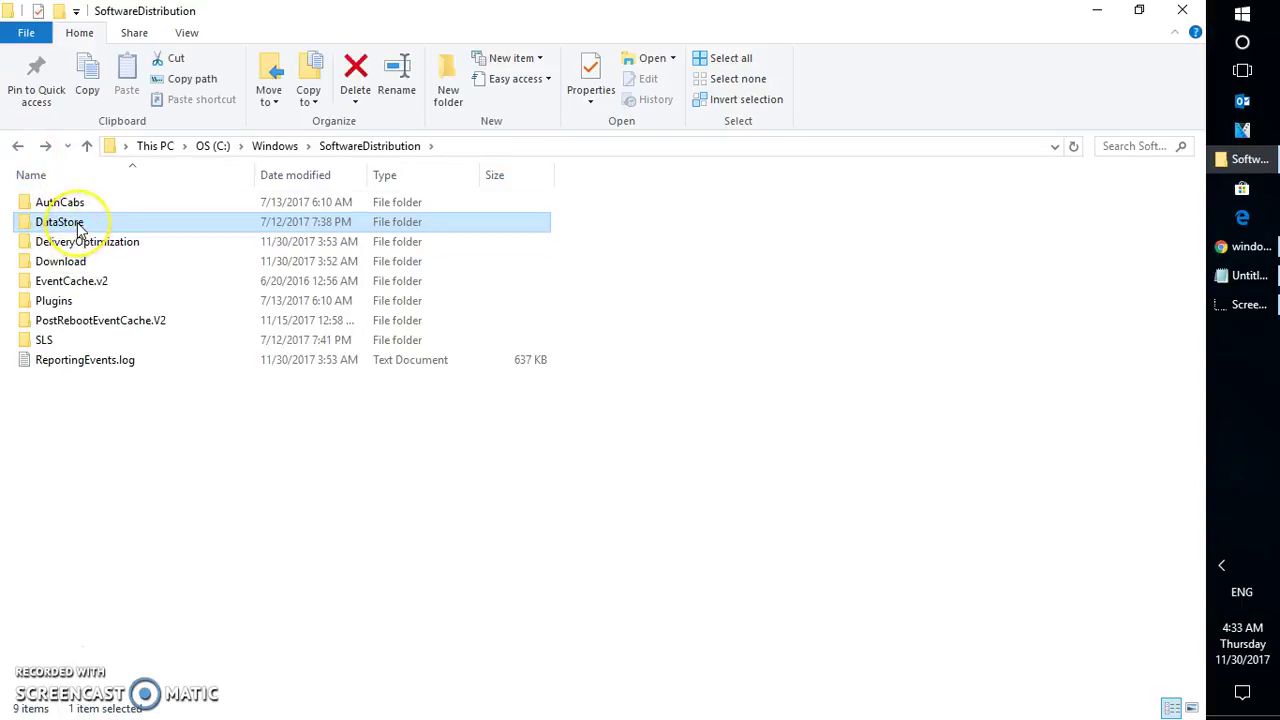
{"action": "key", "text": "Delete"}
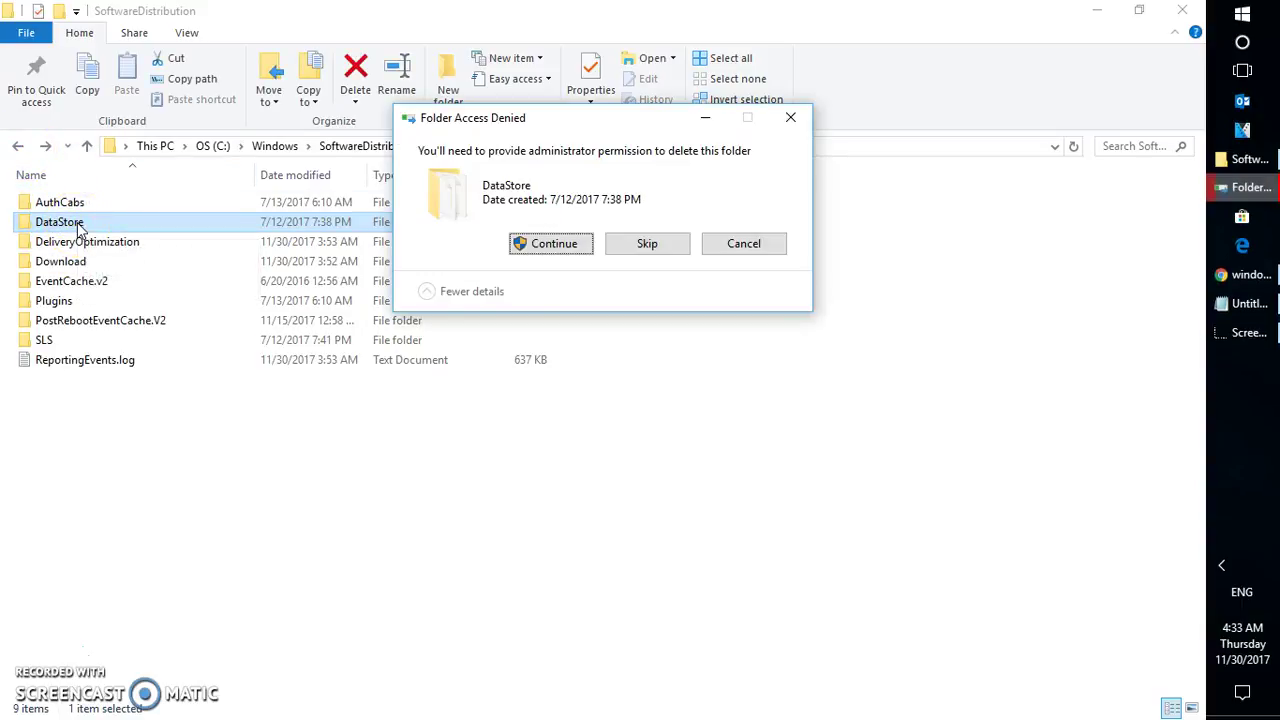
{"action": "key", "text": "Return"}
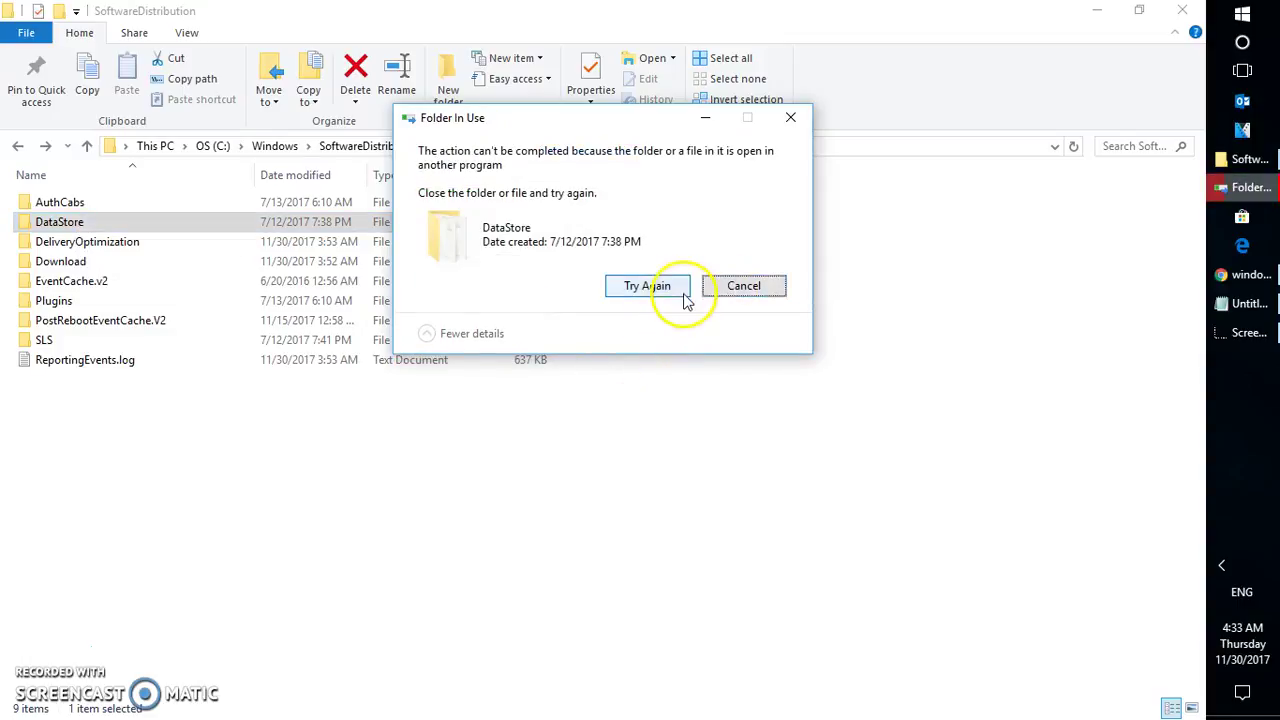
{"action": "left_click", "coordinate": [765, 300]}
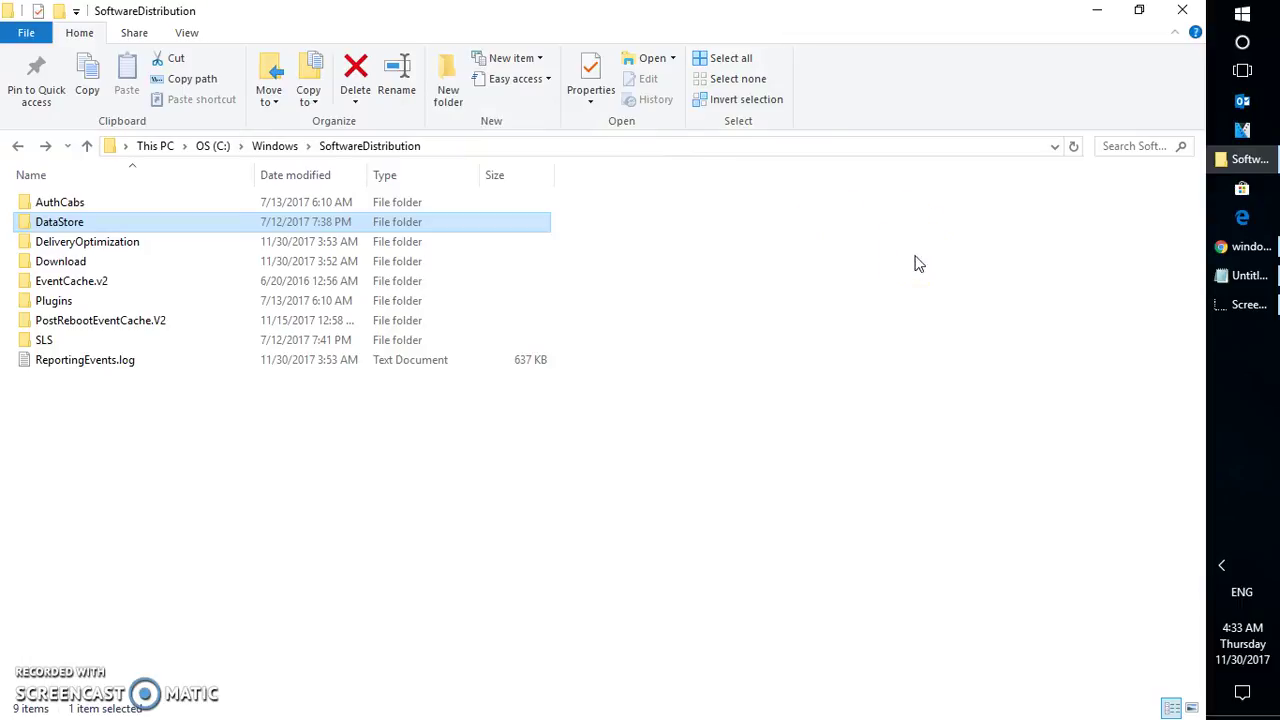
Close File Explorer and enter services.msc in the Run box to relaunch Services.
{"action": "left_click", "coordinate": [1182, 16]}
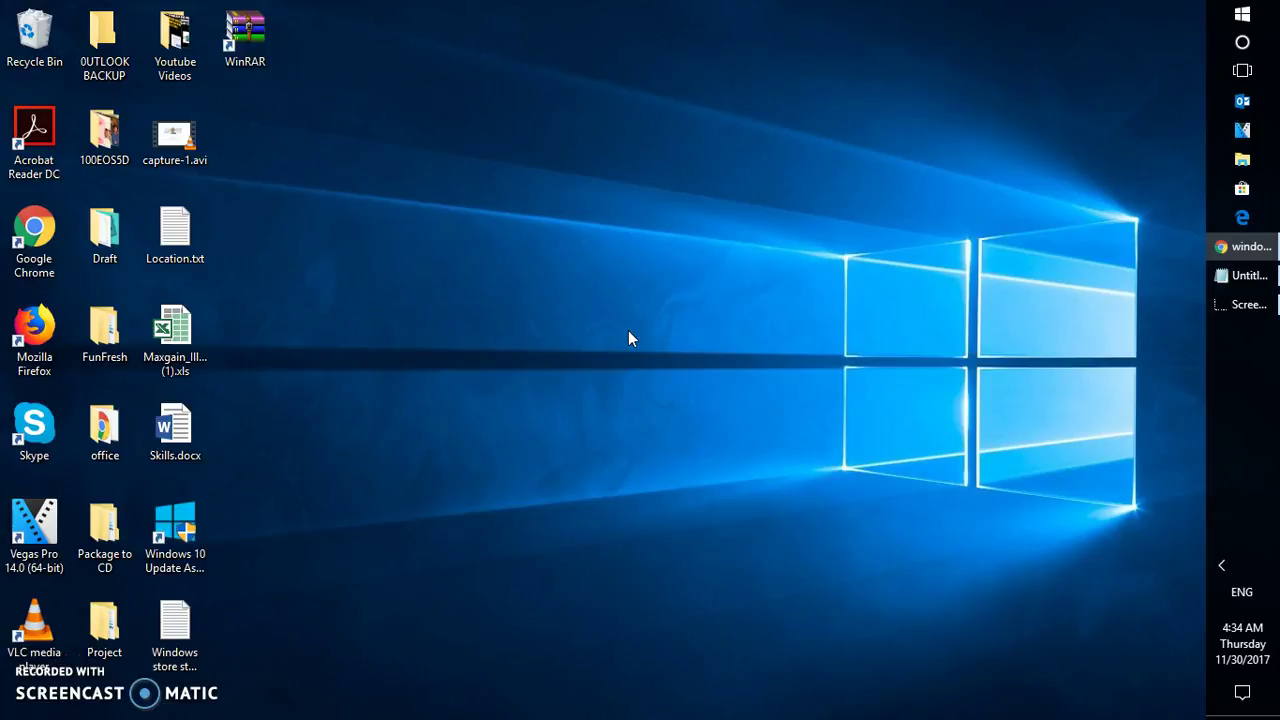
{"action": "key", "text": "super+r"}
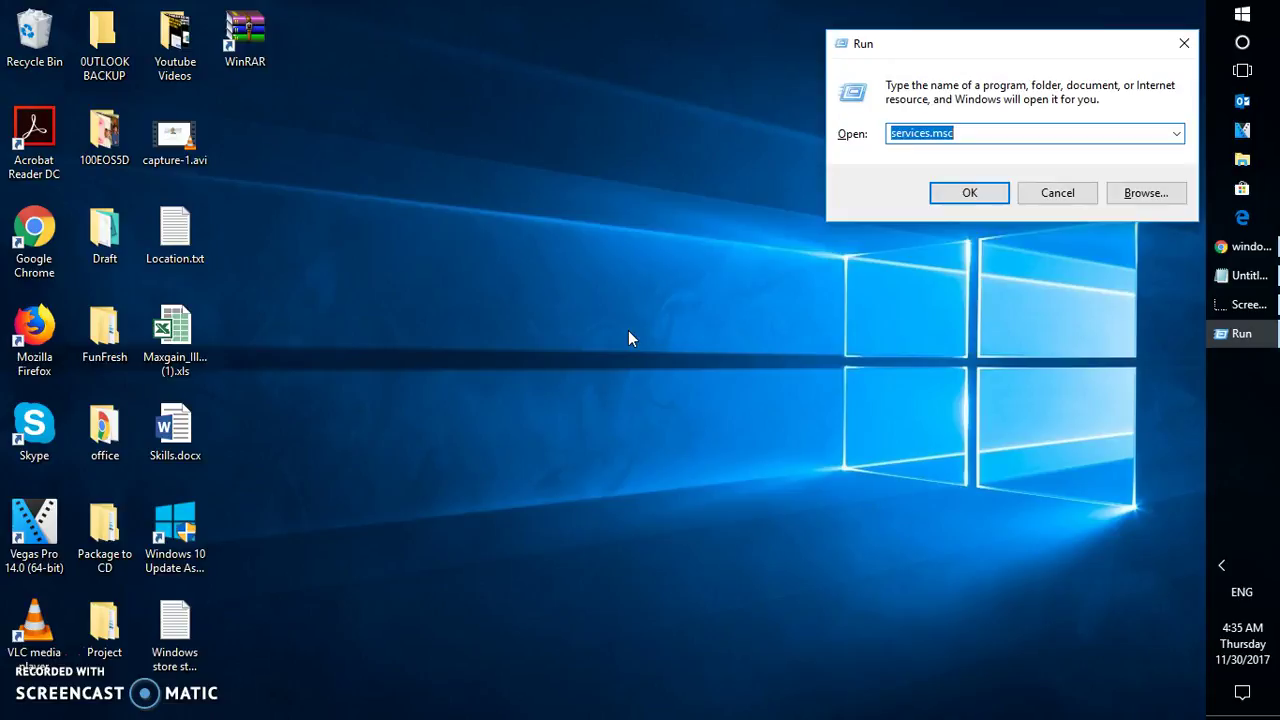
{"action": "left_click", "coordinate": [1245, 48]}
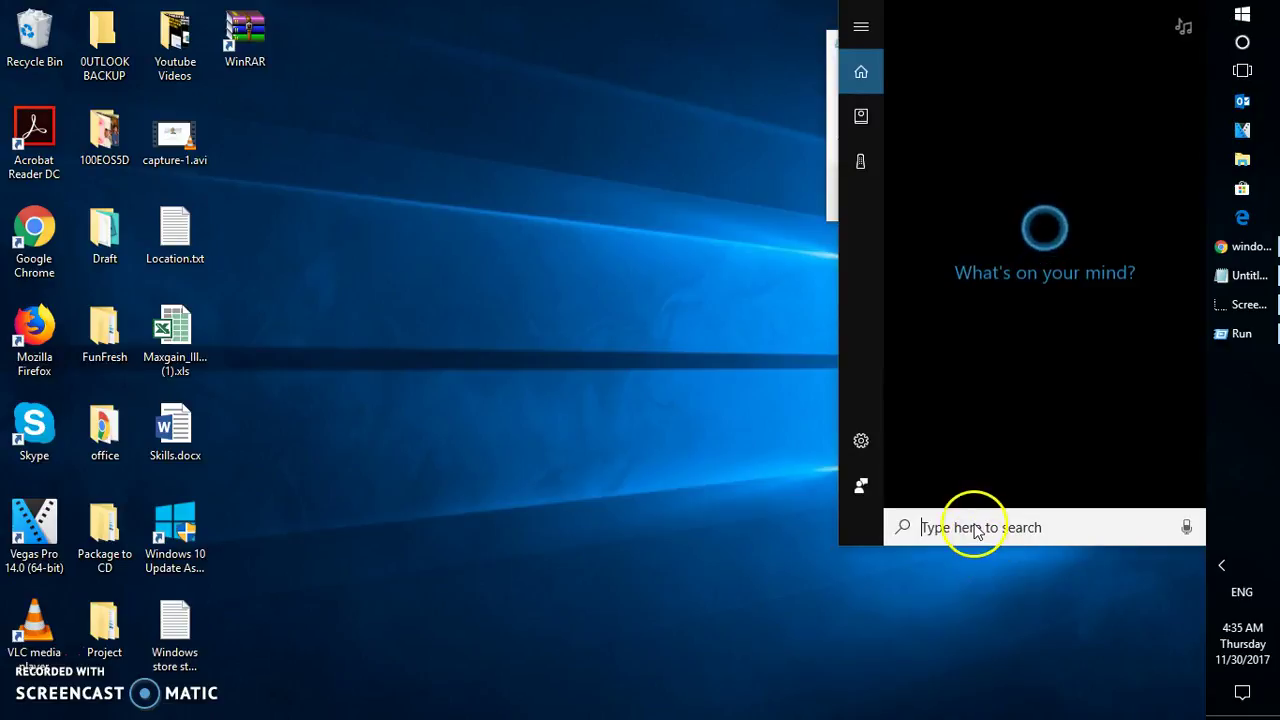
{"action": "type", "text": "services"}
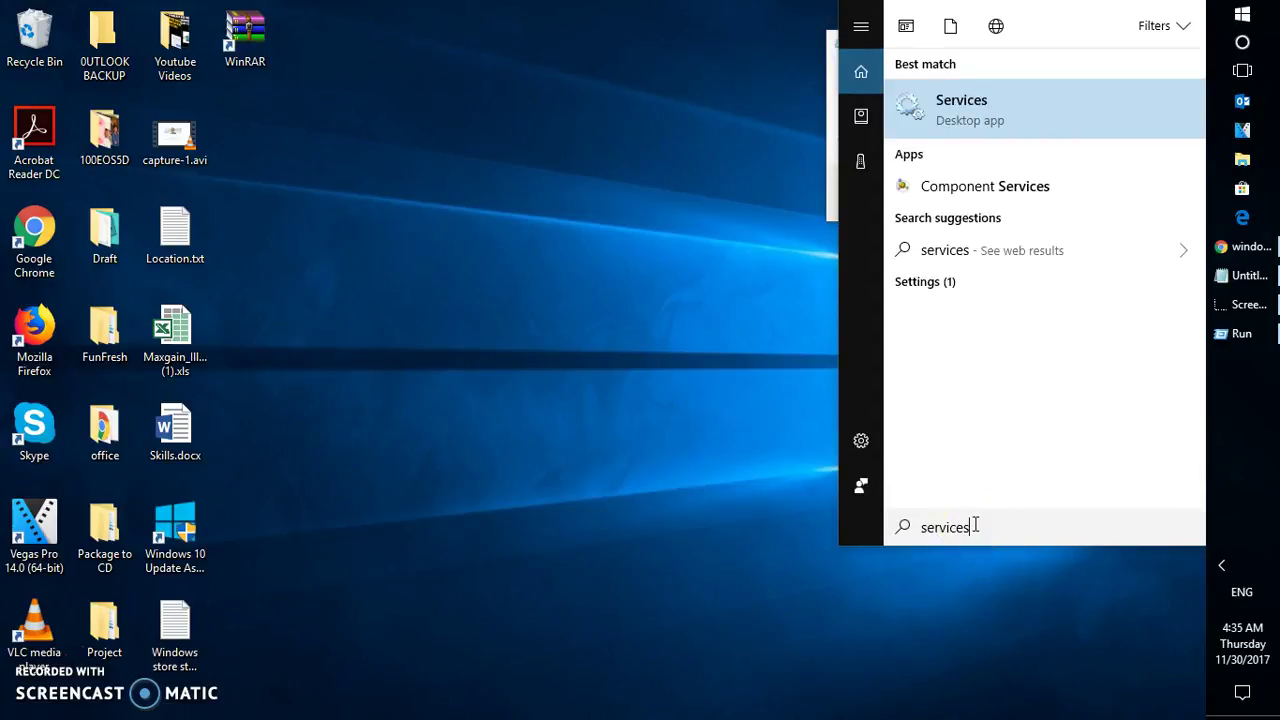
{"action": "type", "text": ".msc"}
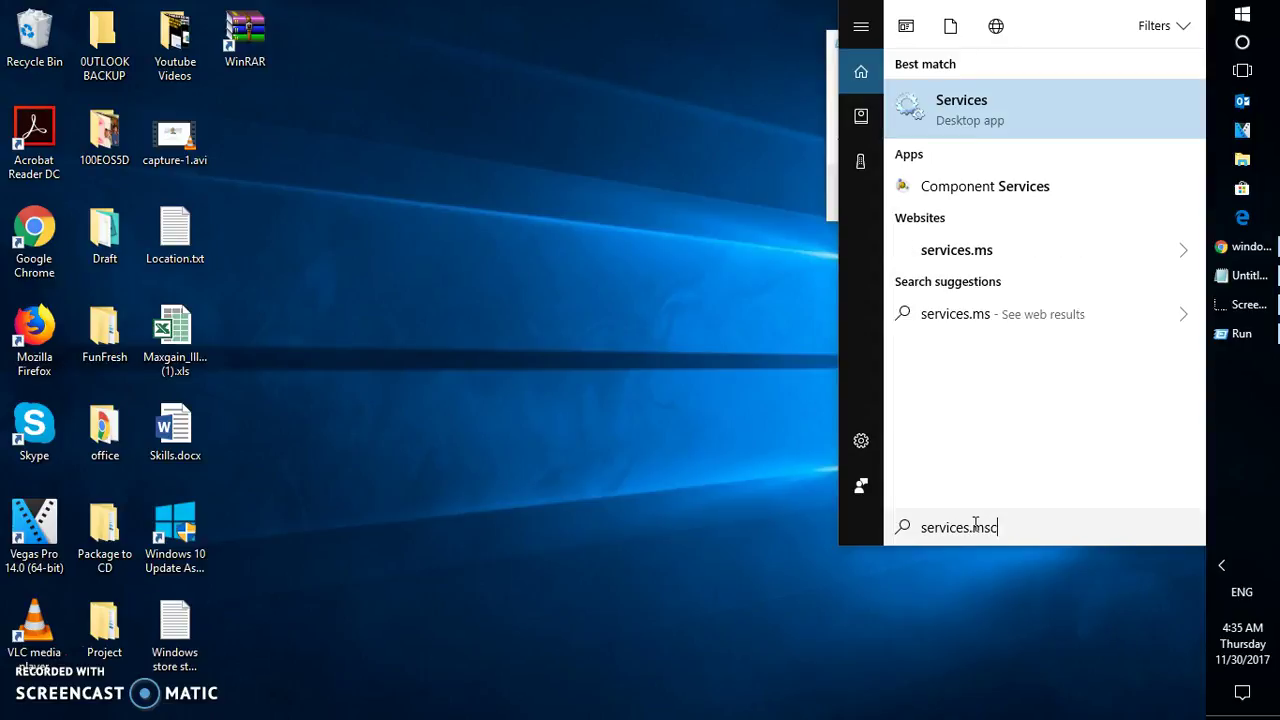
{"action": "left_click", "coordinate": [978, 478]}
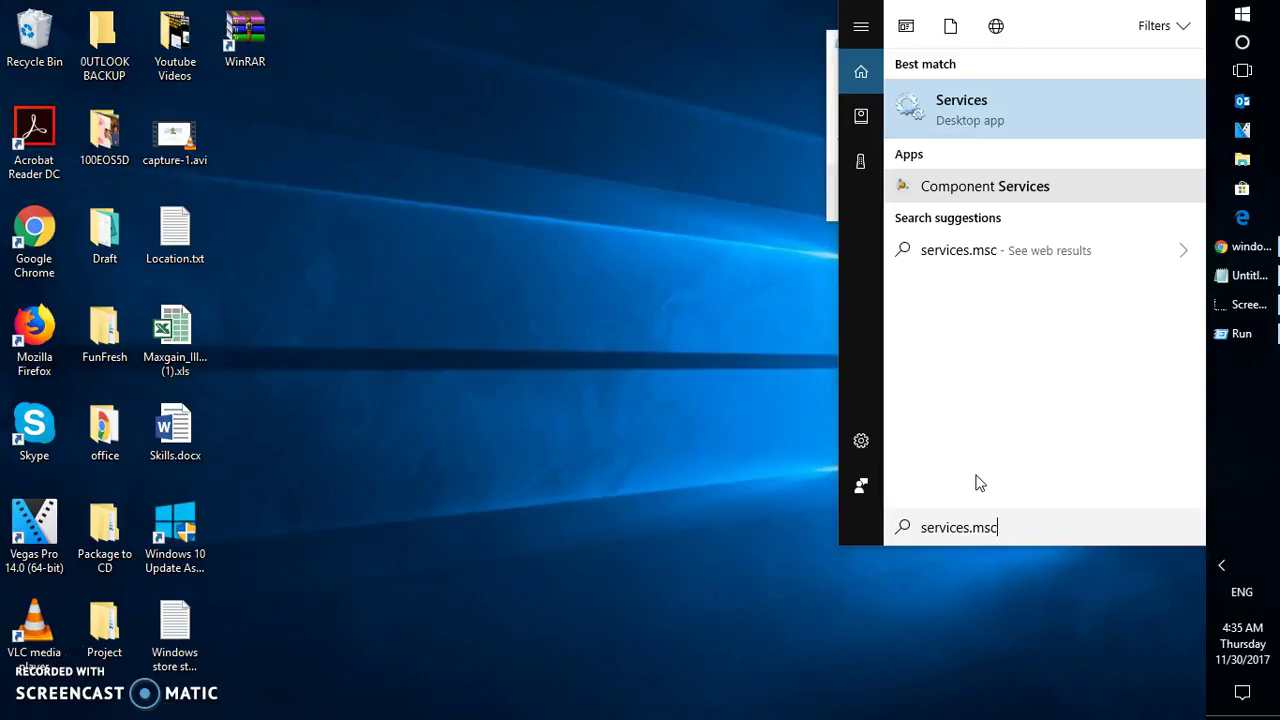
{"action": "left_click", "coordinate": [915, 107]}
{"action": "left_click", "coordinate": [1003, 194]}
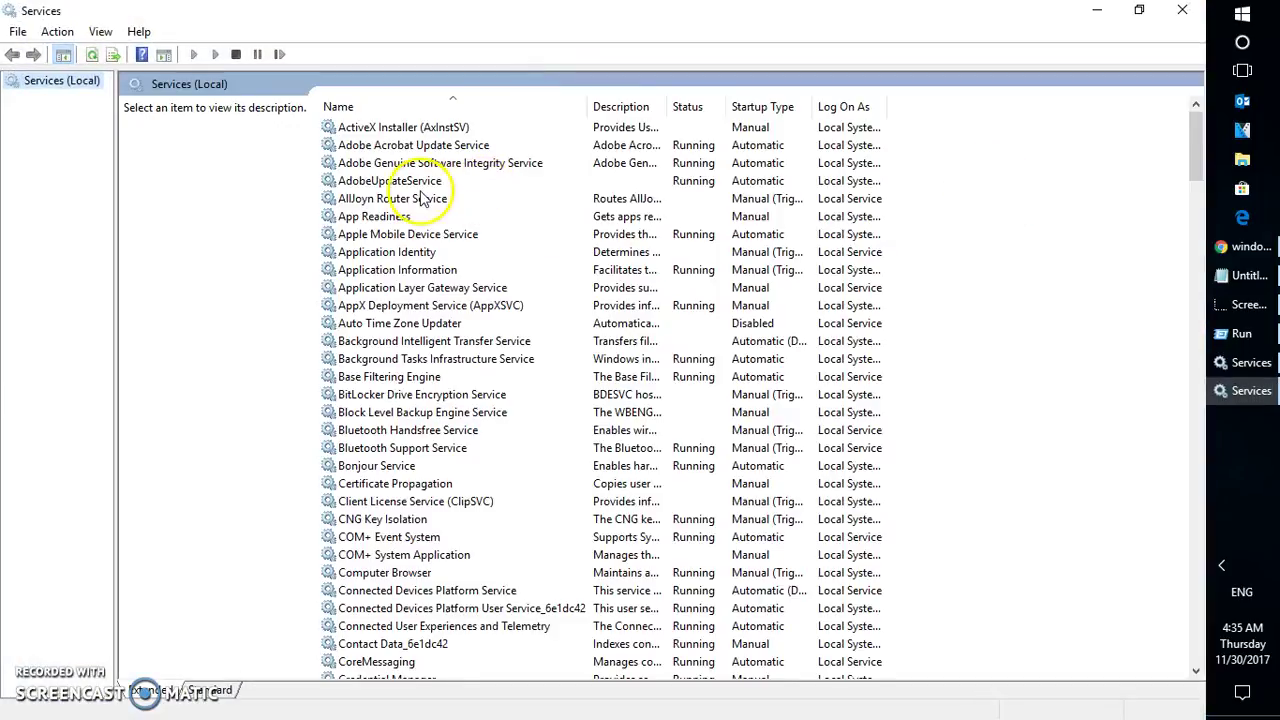
Start the Background Intelligent Transfer Service from its context menu.
{"action": "left_click", "coordinate": [420, 198]}
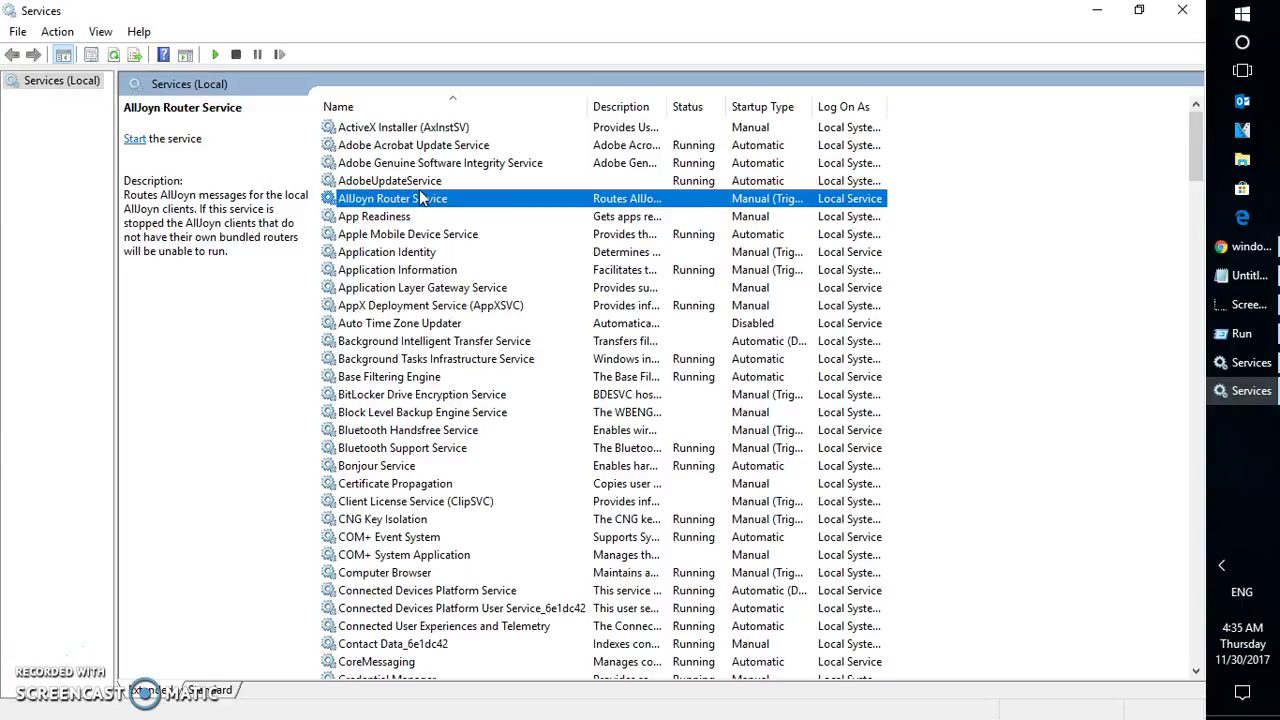
{"action": "left_click", "coordinate": [396, 341]}
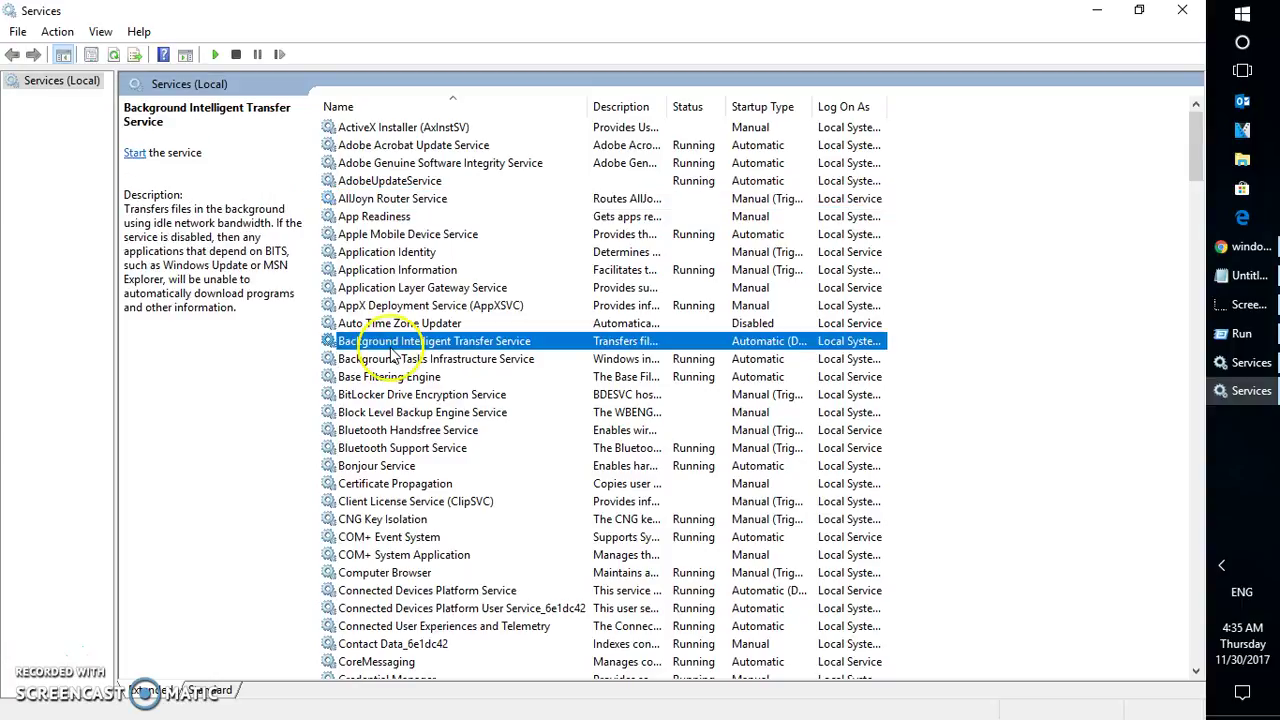
{"action": "right_click", "coordinate": [394, 353]}
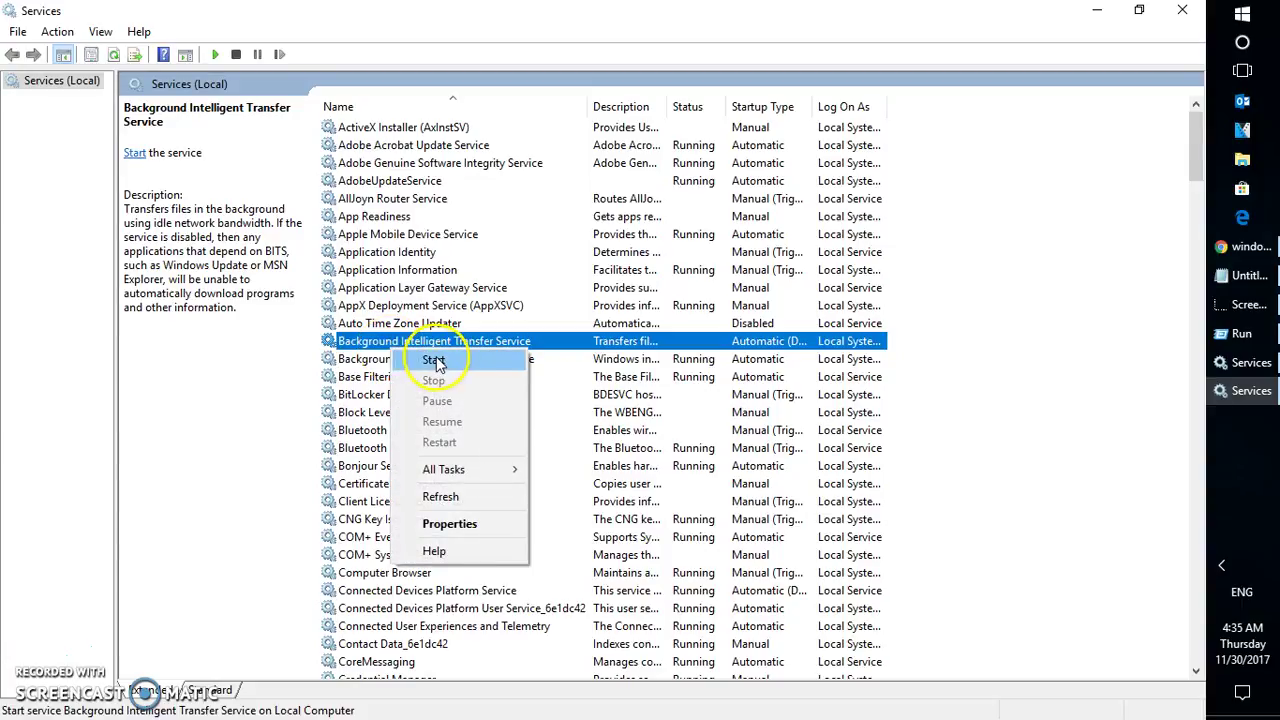
{"action": "left_click", "coordinate": [433, 362]}
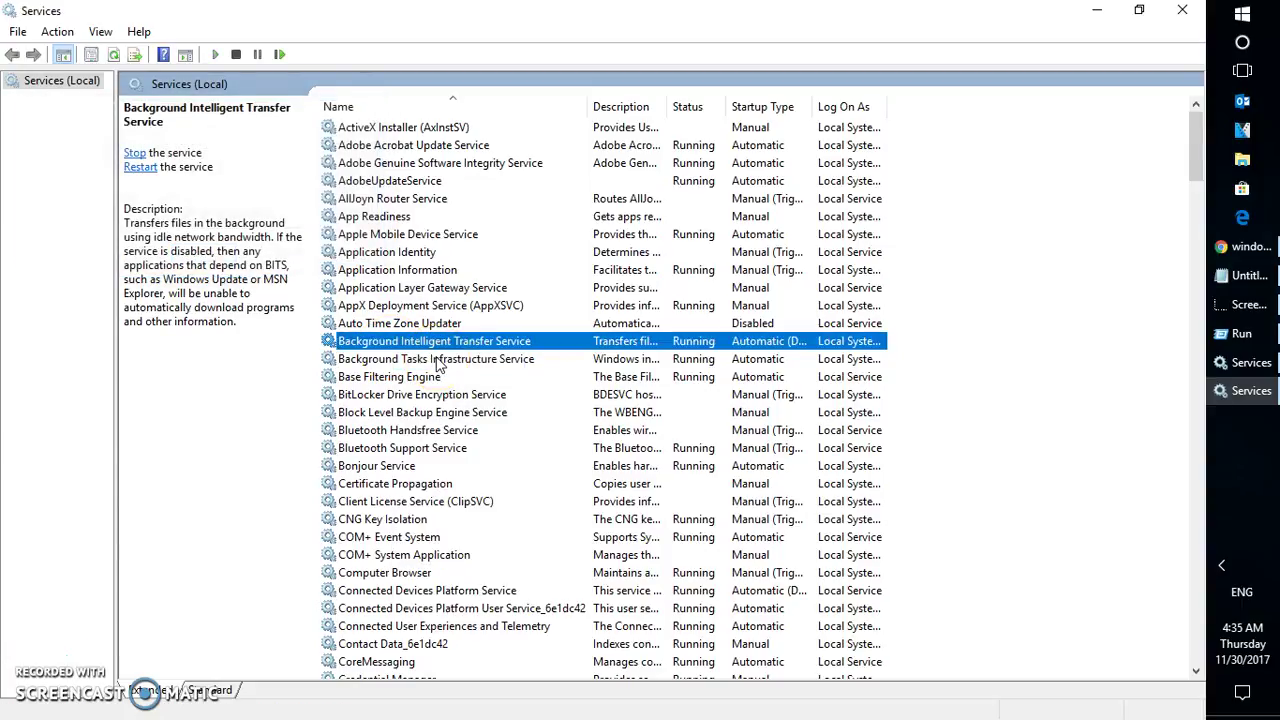
Start the Windows Installer service so it shows Running.
{"action": "type", "text": "win"}
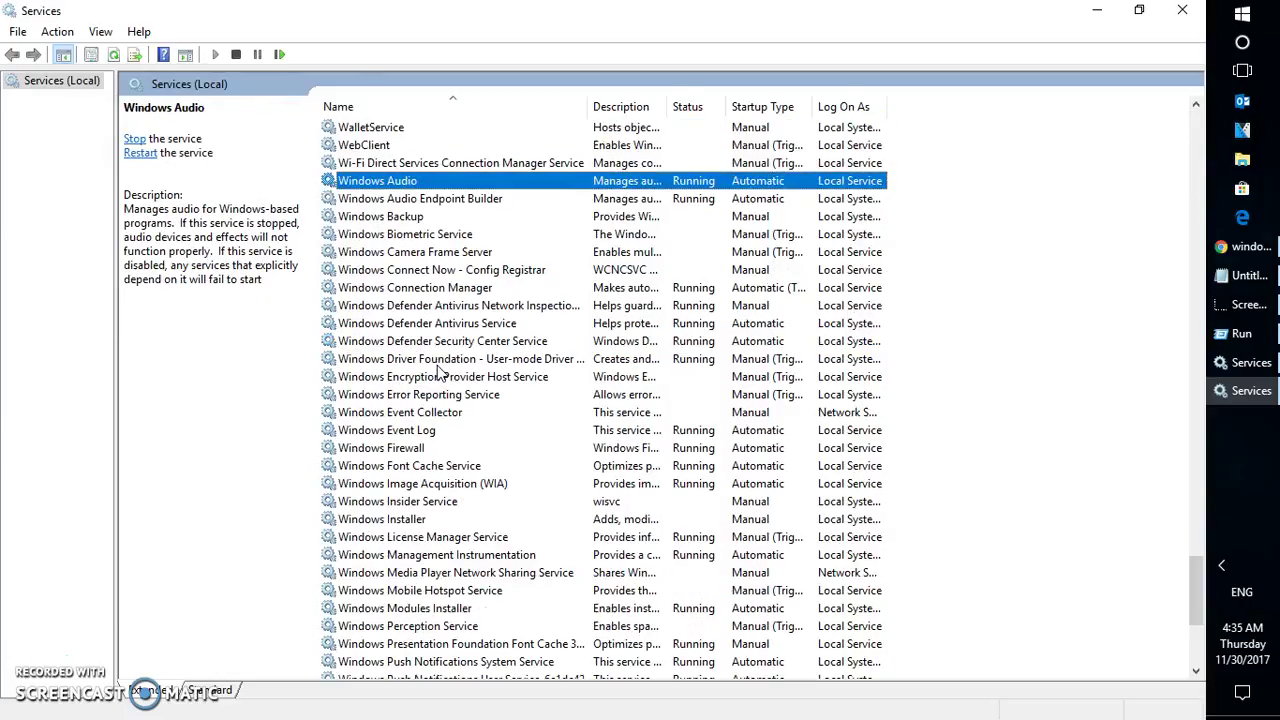
{"action": "left_click", "coordinate": [412, 520]}
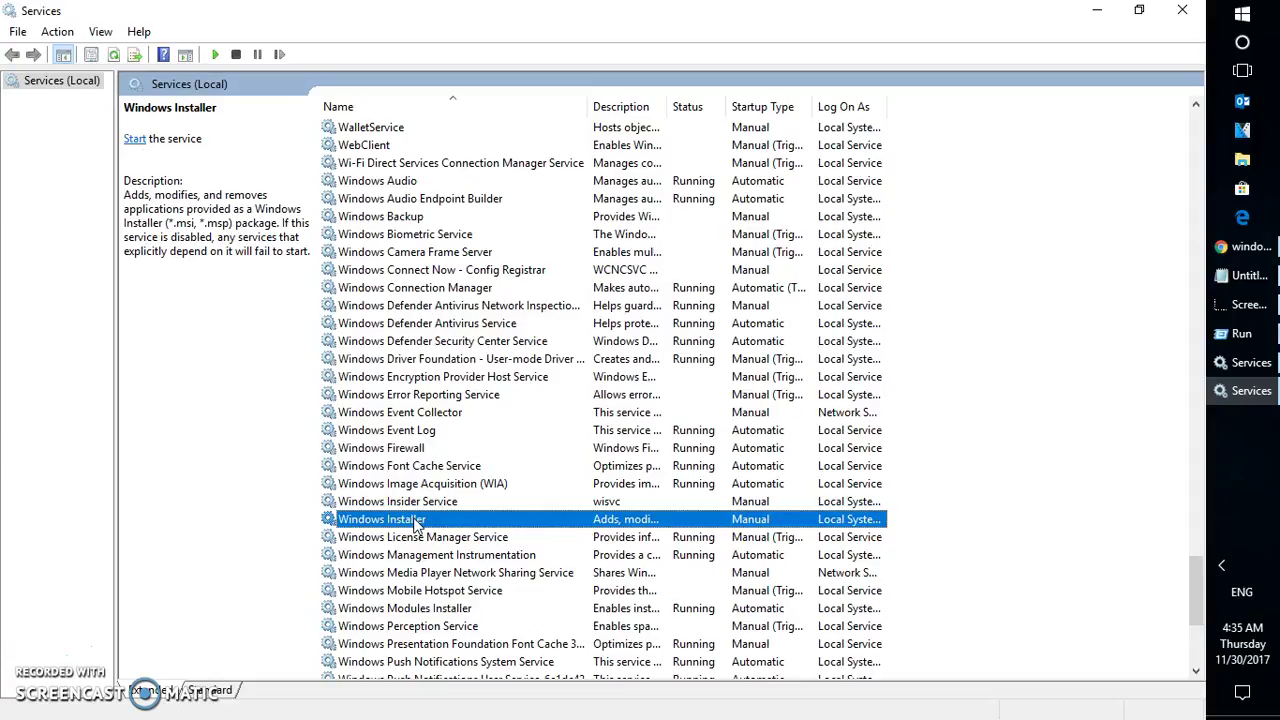
{"action": "right_click", "coordinate": [417, 522]}
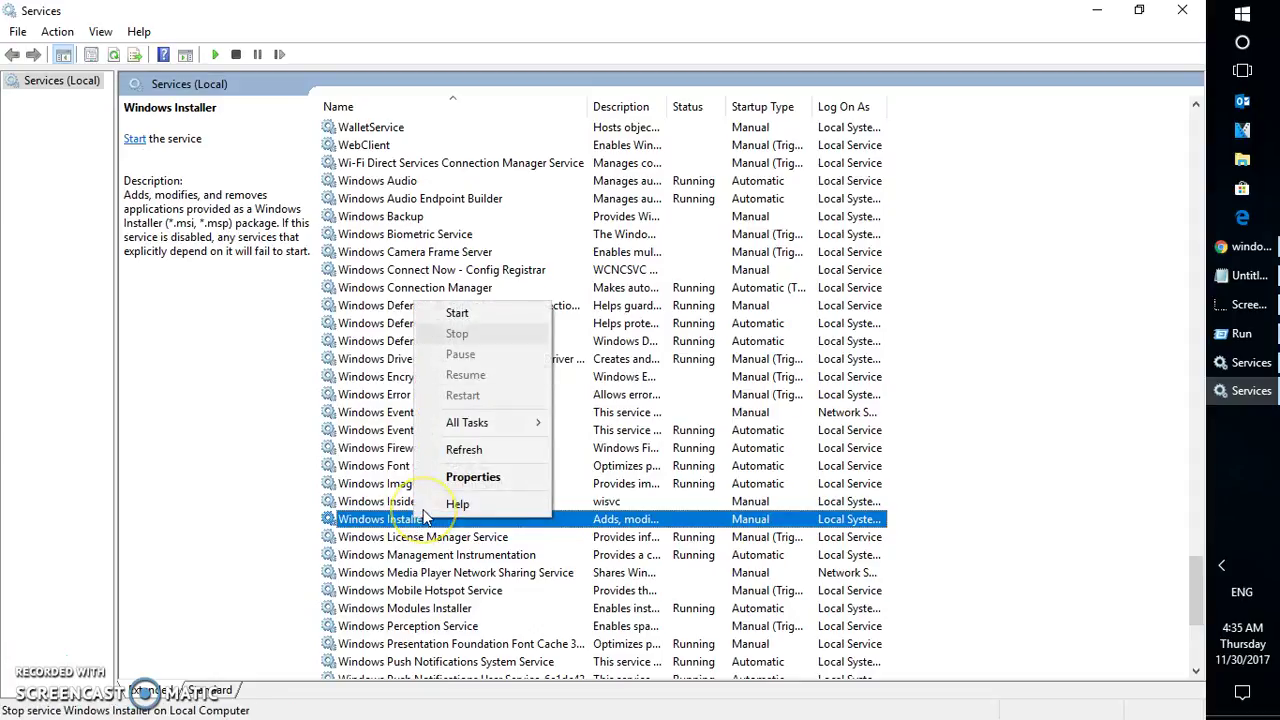
{"action": "left_click", "coordinate": [435, 315]}
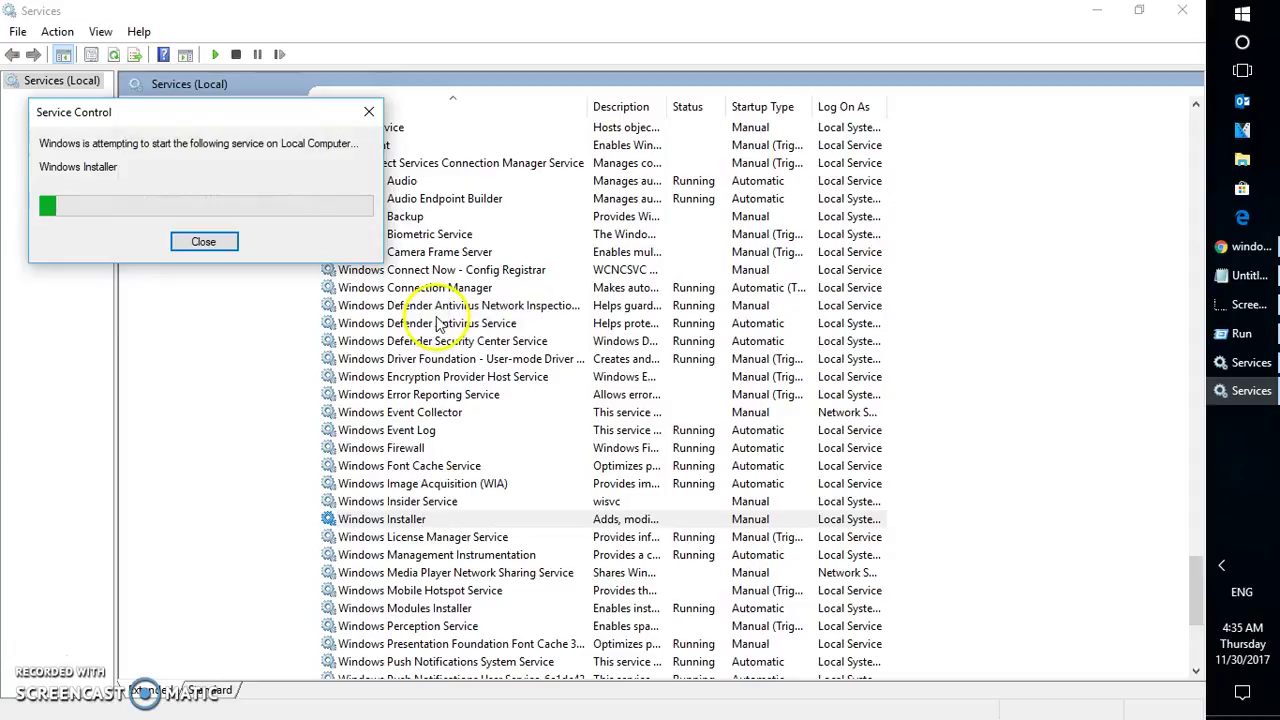
{"action": "left_click", "coordinate": [446, 539]}
{"action": "left_click_drag", "start_coordinate": [1199, 552], "coordinate": [1201, 590]}
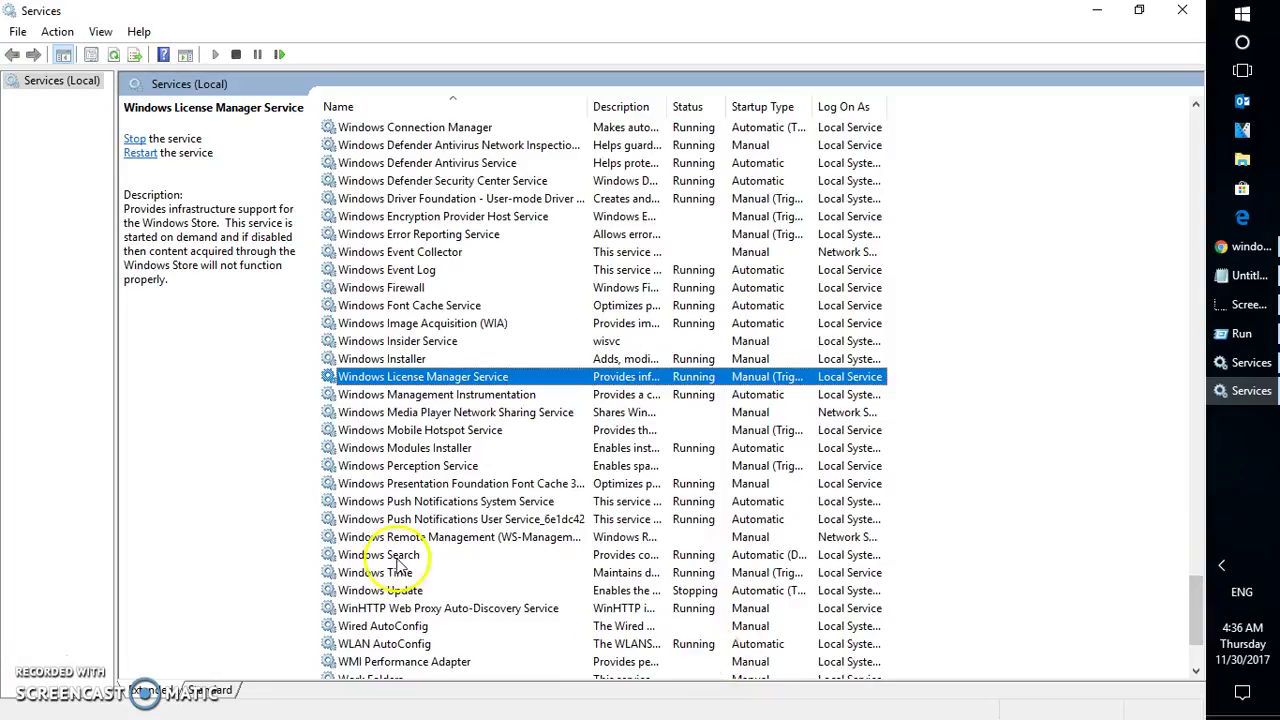
Set the Windows Update service's startup type to Automatic in its properties and apply.
{"action": "left_click", "coordinate": [406, 573]}
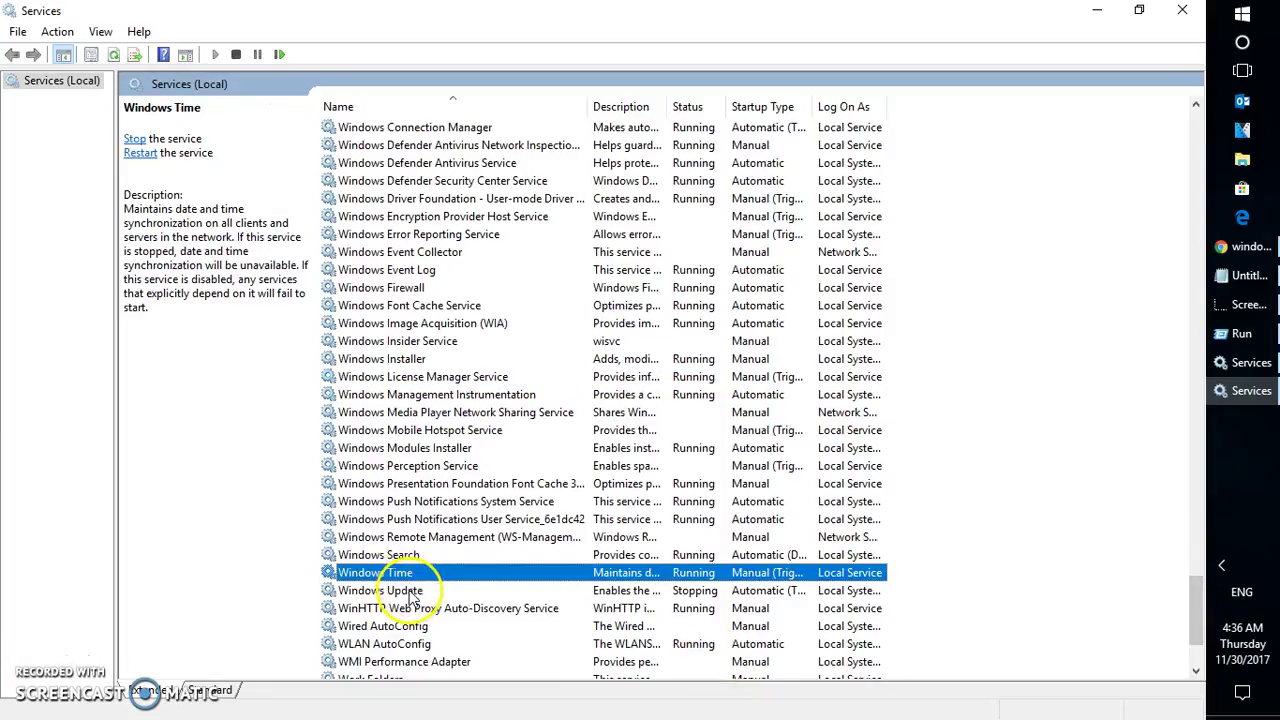
{"action": "left_click", "coordinate": [420, 590]}
{"action": "right_click", "coordinate": [436, 590]}
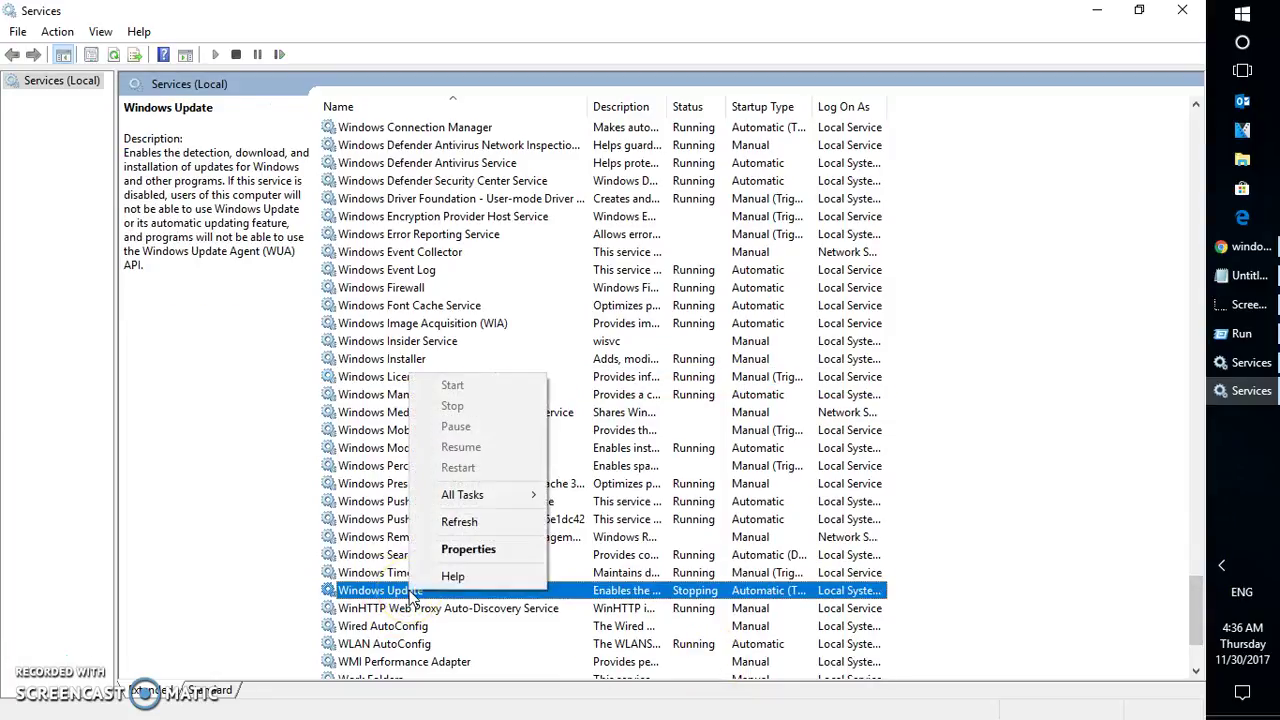
{"action": "left_click", "coordinate": [470, 550]}
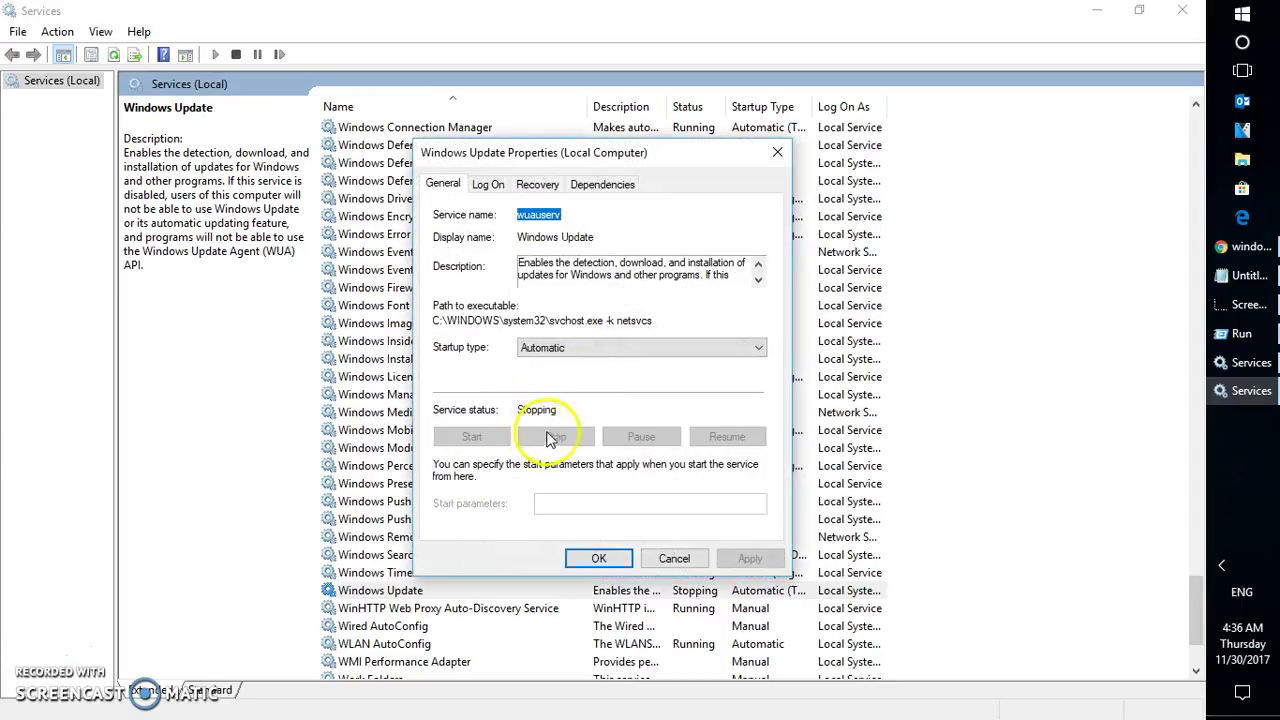
{"action": "left_click", "coordinate": [528, 348]}
{"action": "left_click", "coordinate": [570, 387]}
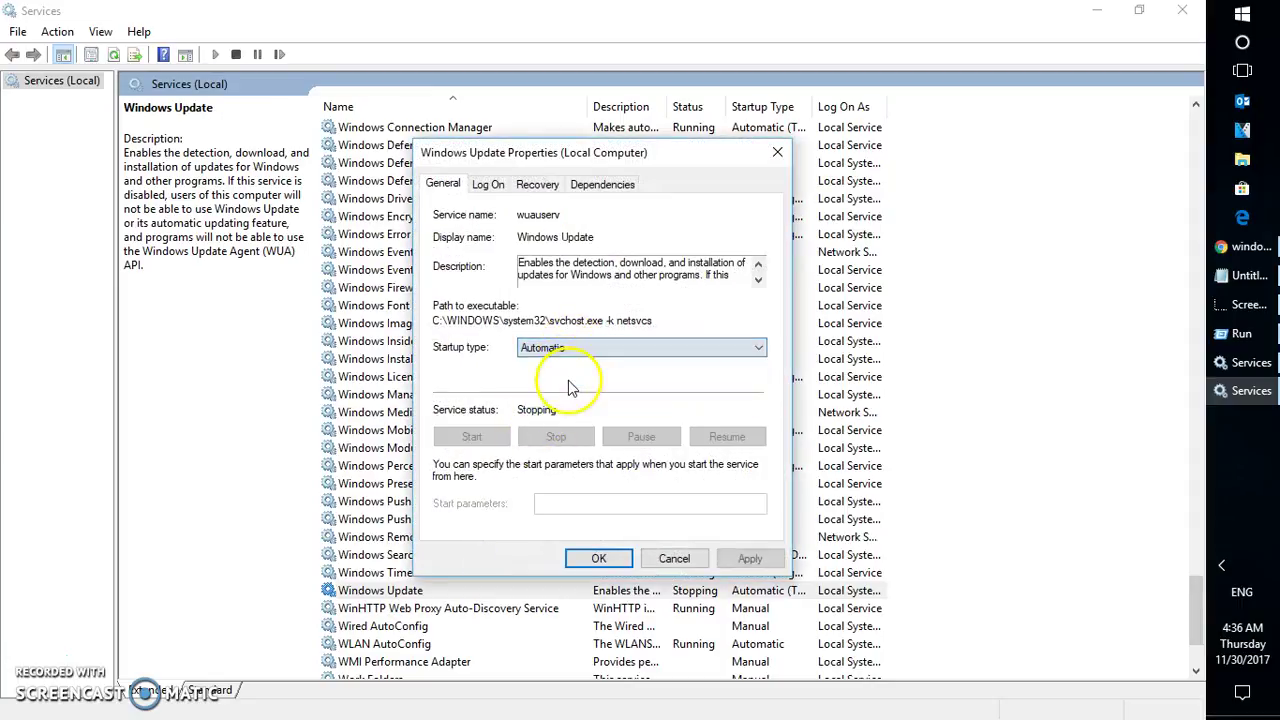
{"action": "left_click", "coordinate": [748, 561]}
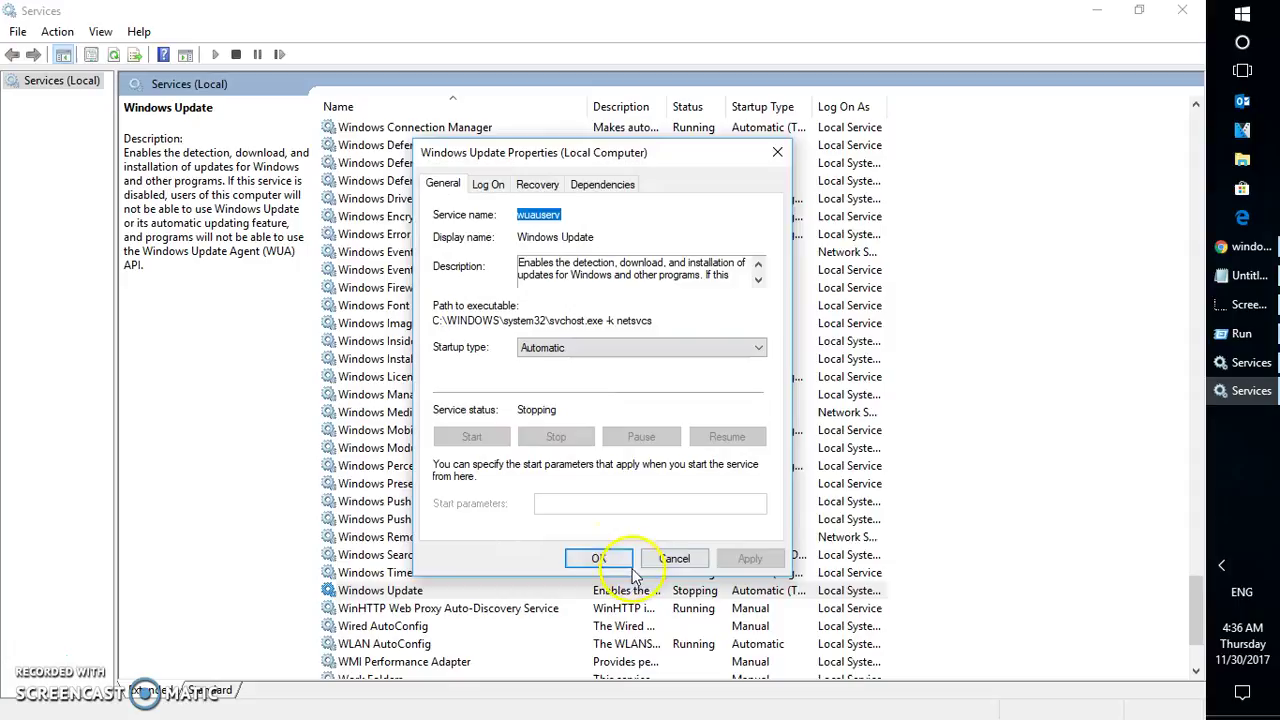
{"action": "left_click", "coordinate": [598, 559]}
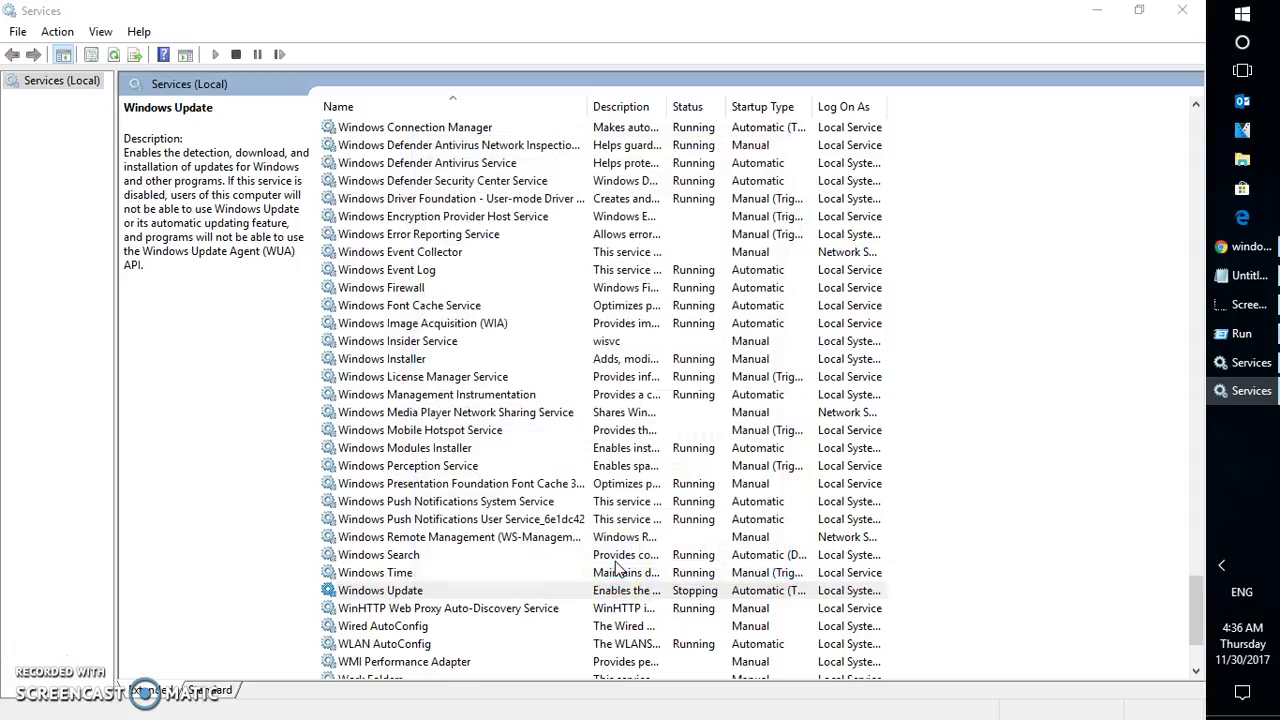
Dismiss the Windows Update context menu and close this Services window.
{"action": "right_click", "coordinate": [476, 592]}
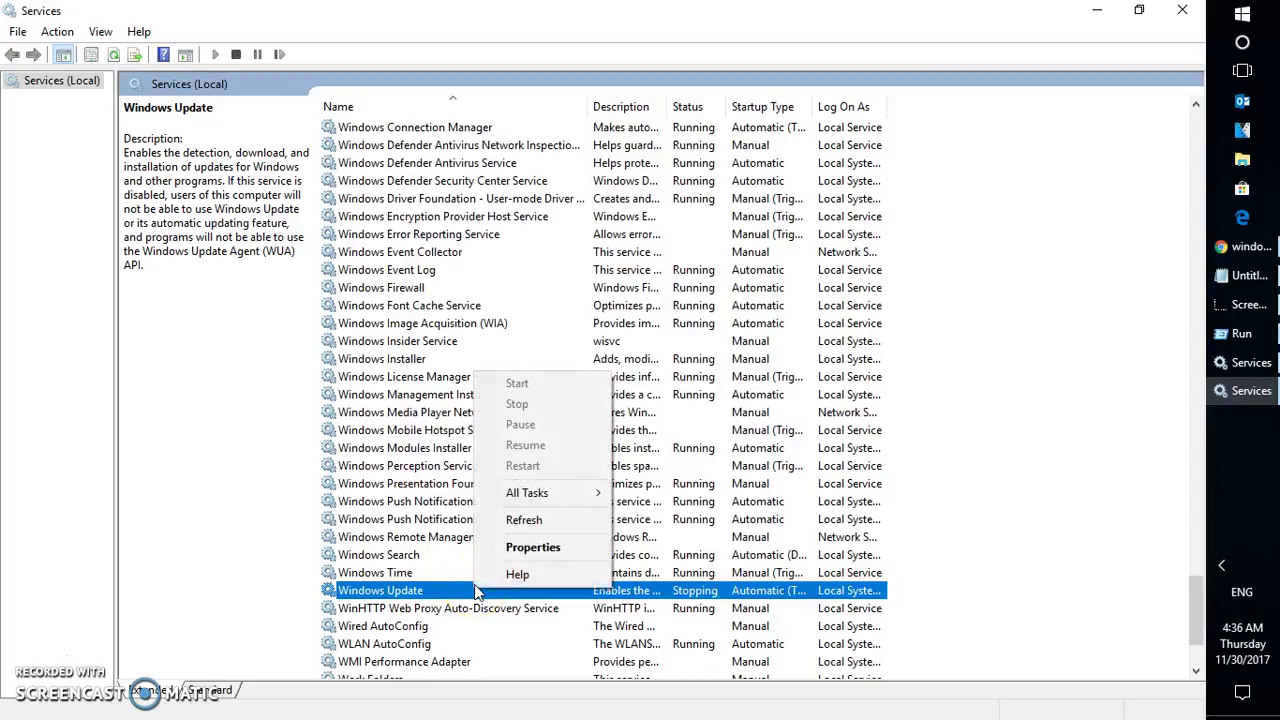
{"action": "key", "text": "Escape"}
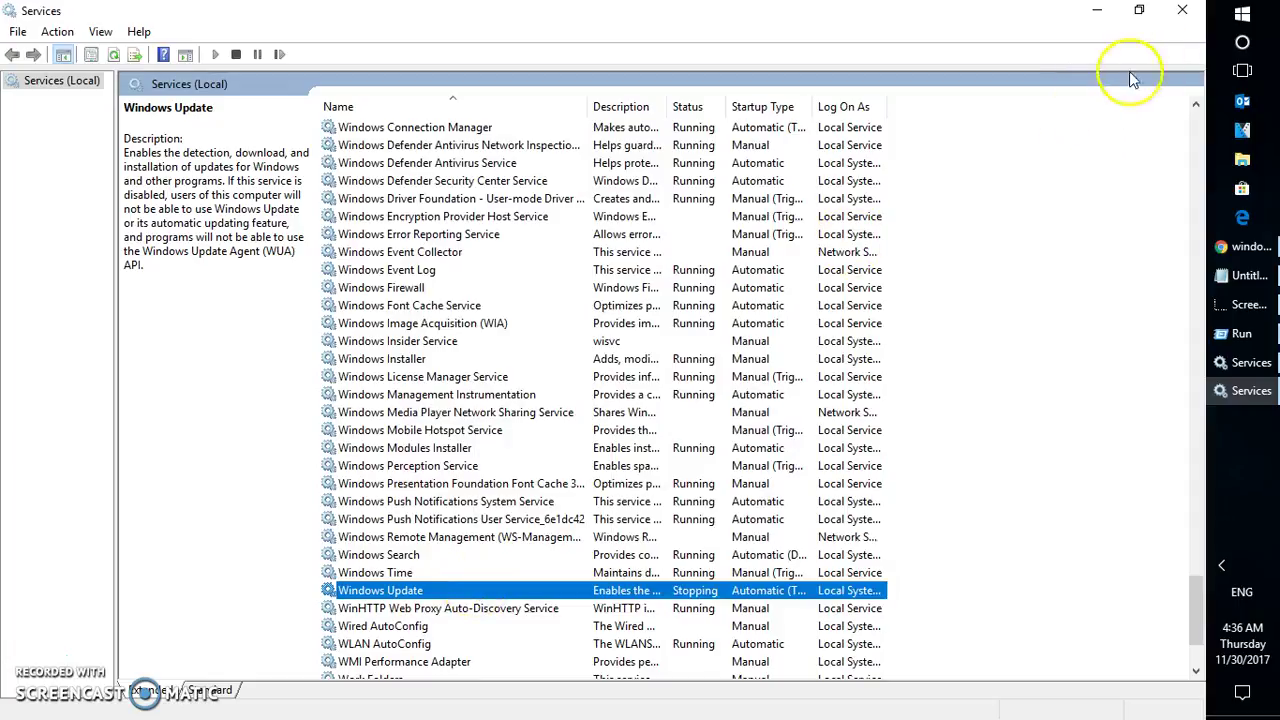
{"action": "left_click", "coordinate": [1174, 16]}
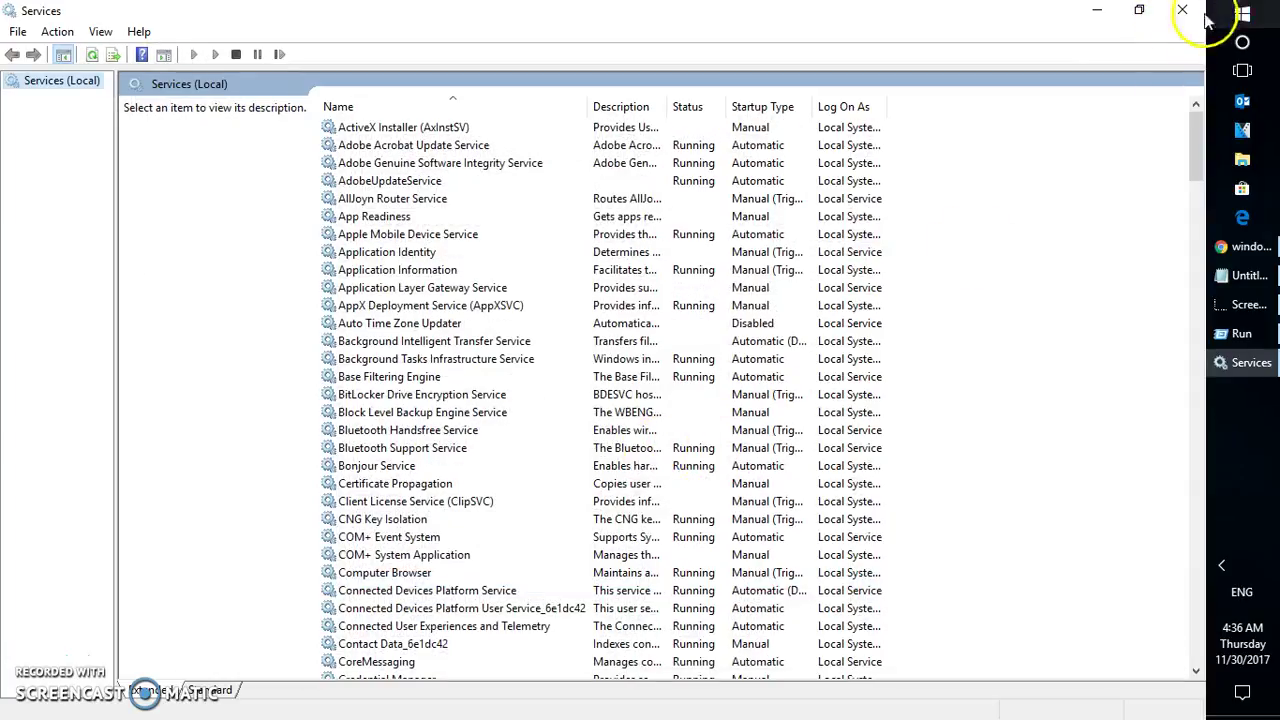
Close Services and run 'msiexec /regsvr' to re-register Windows Installer.
{"action": "left_click", "coordinate": [1186, 16]}
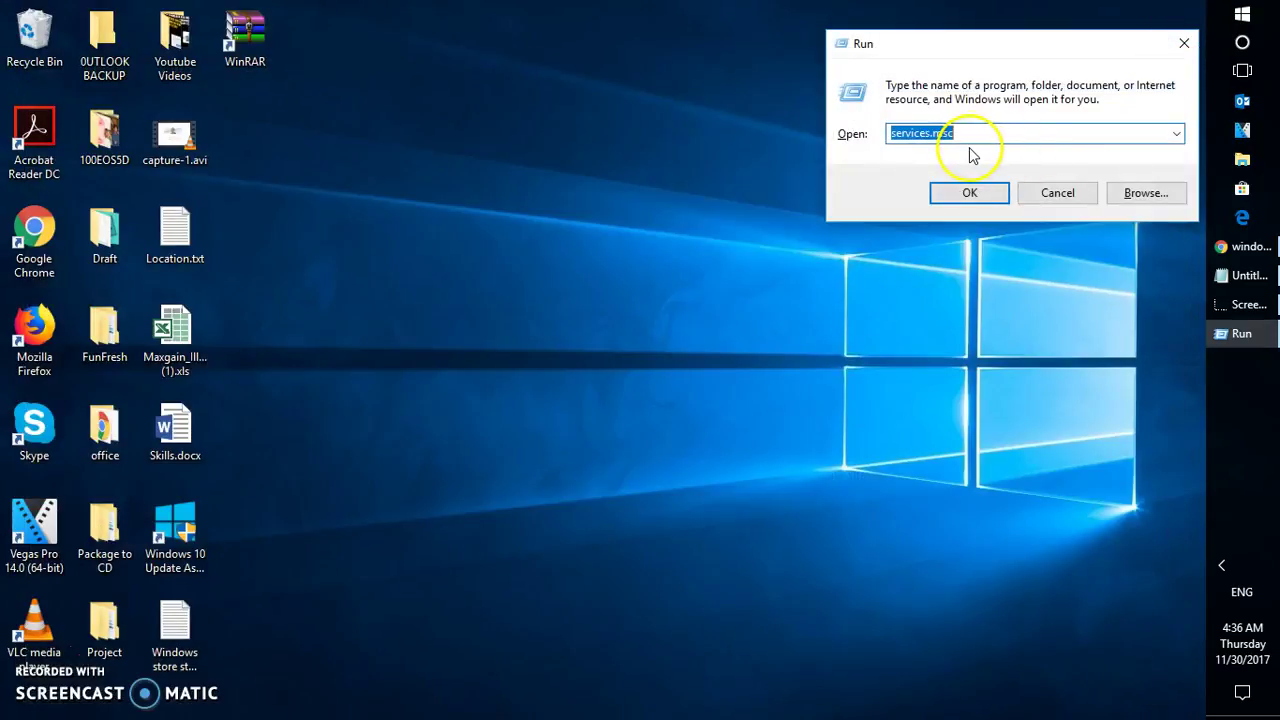
{"action": "type", "text": "ms"}
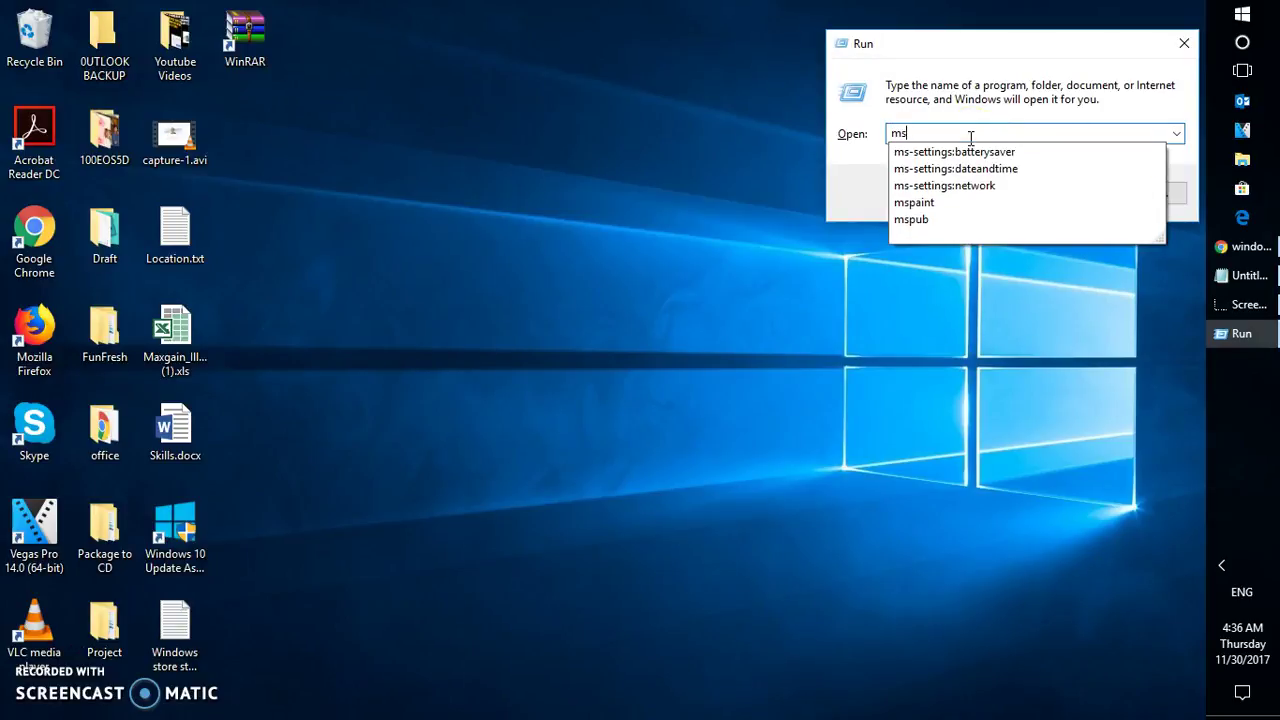
{"action": "type", "text": "iex"}
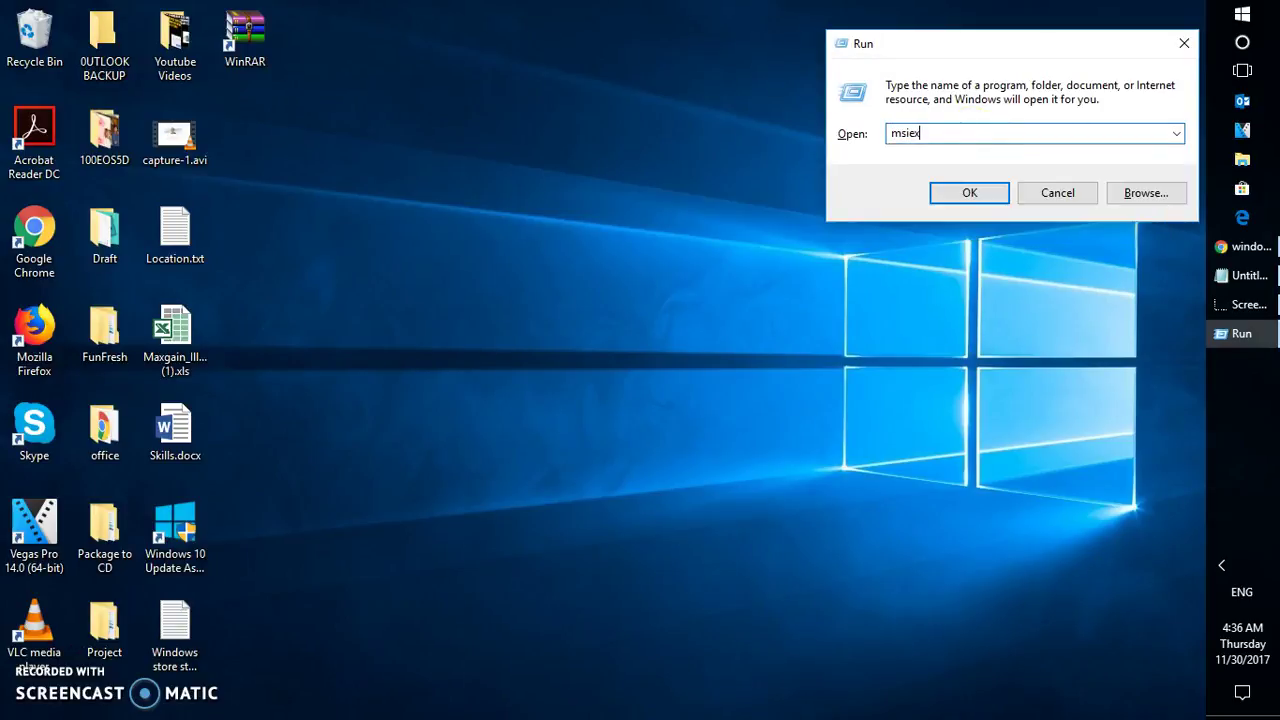
{"action": "type", "text": "ec /regsvr"}
{"action": "key", "text": "Return"}
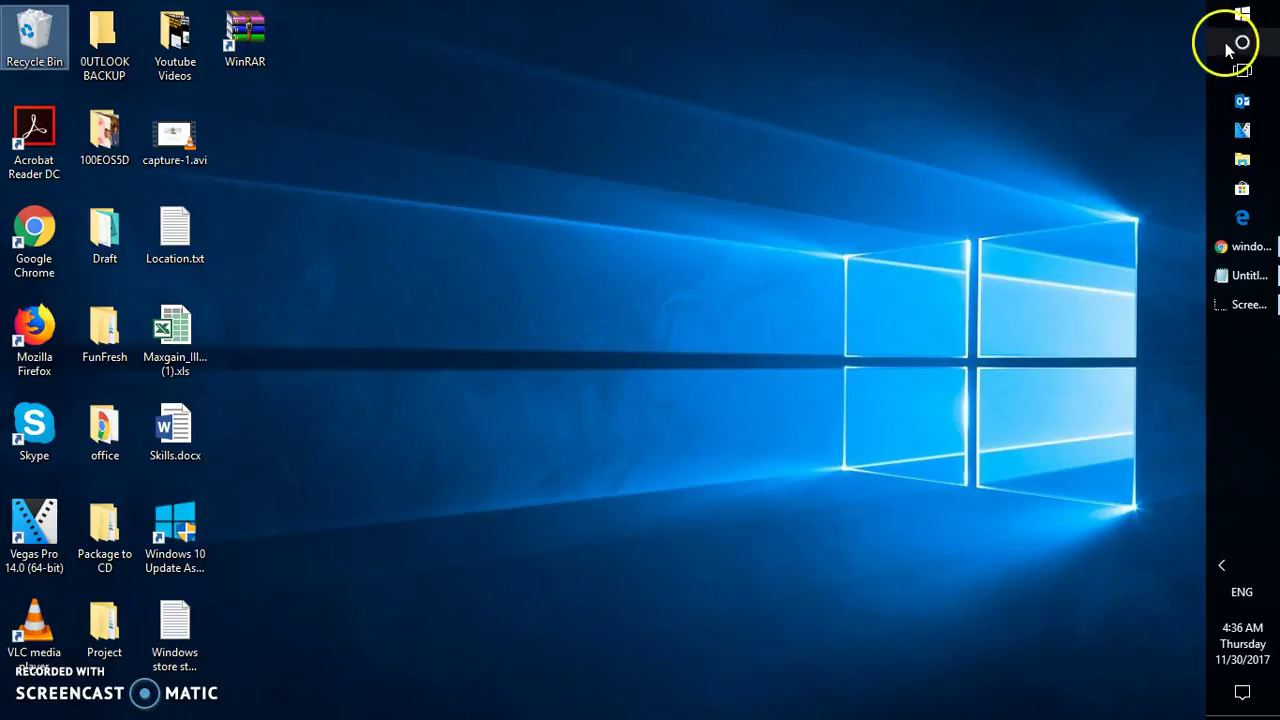
Search Cortana for Windows Update settings, open that page, and dismiss the microphone notification.
{"action": "left_click", "coordinate": [1242, 14]}
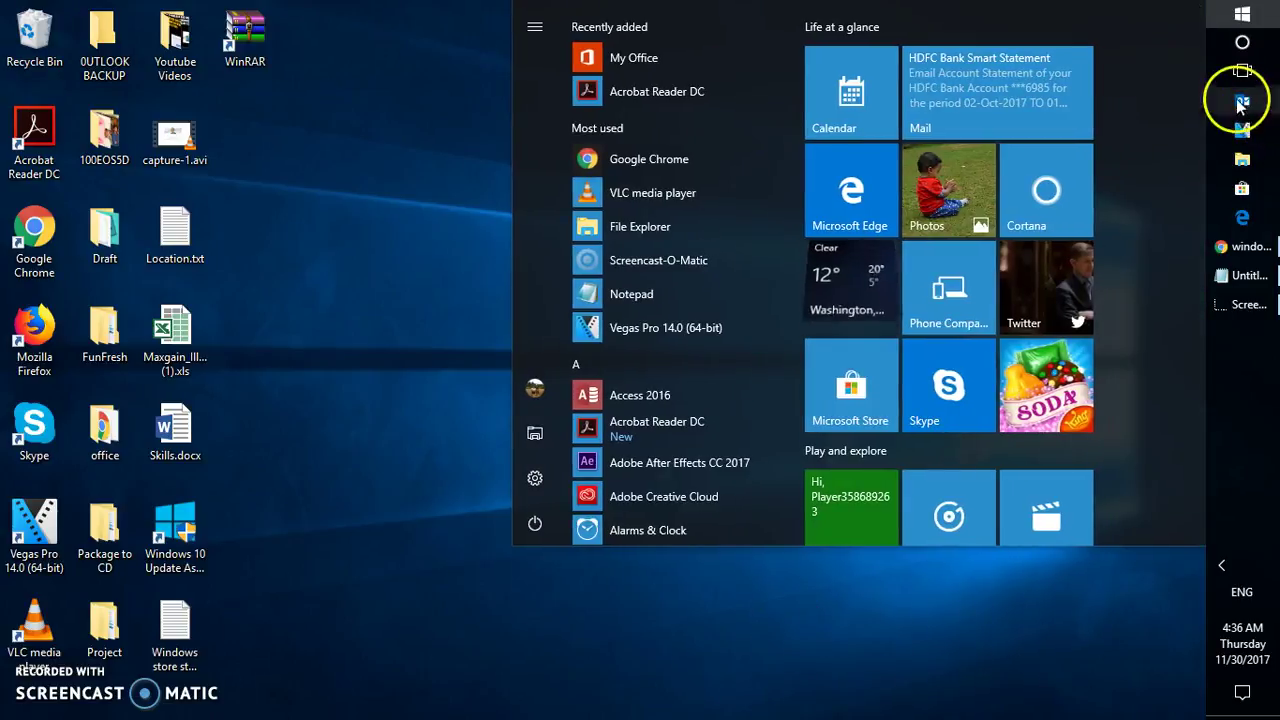
{"action": "left_click", "coordinate": [1241, 43]}
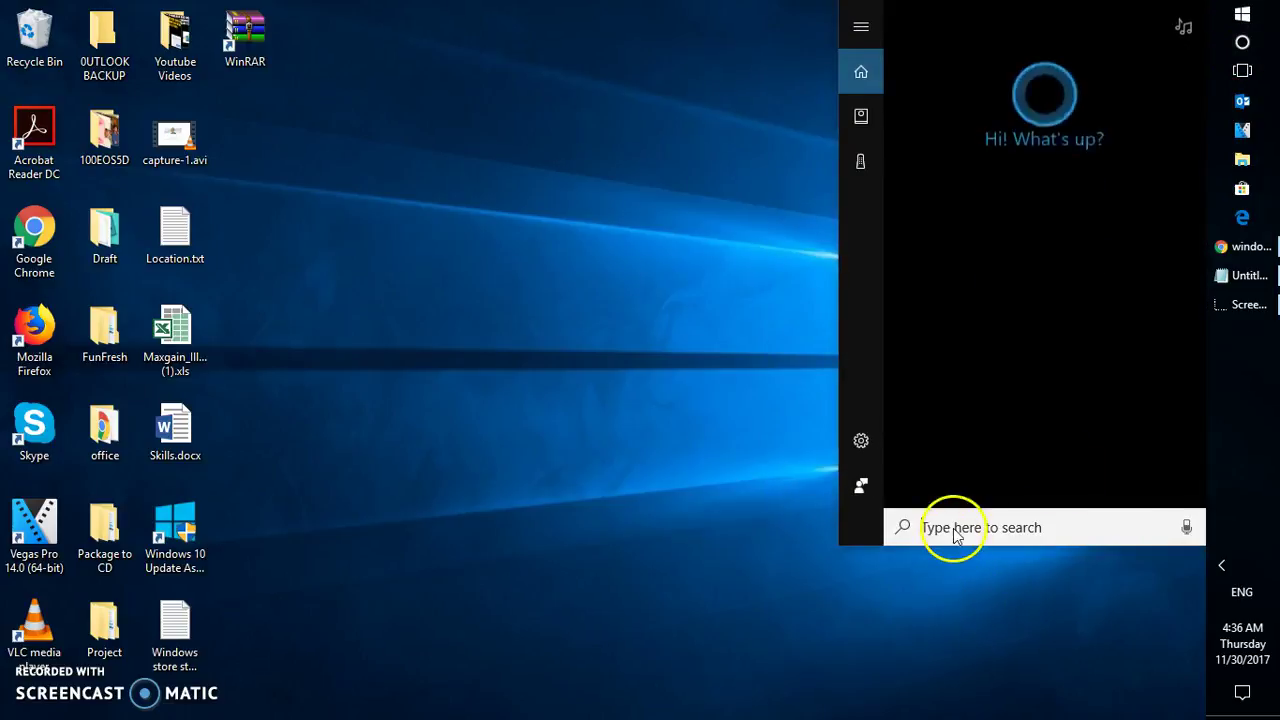
{"action": "left_click", "coordinate": [951, 527]}
{"action": "type", "text": "widows upd"}
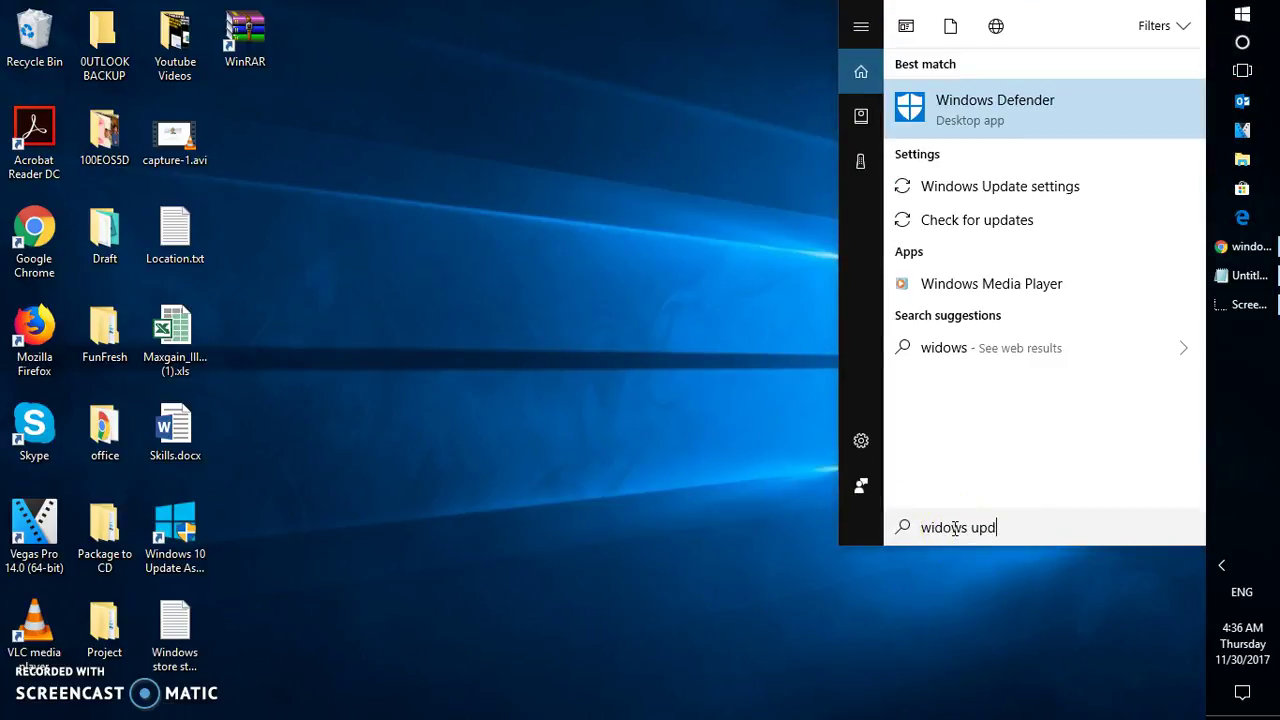
{"action": "left_click", "coordinate": [988, 122]}
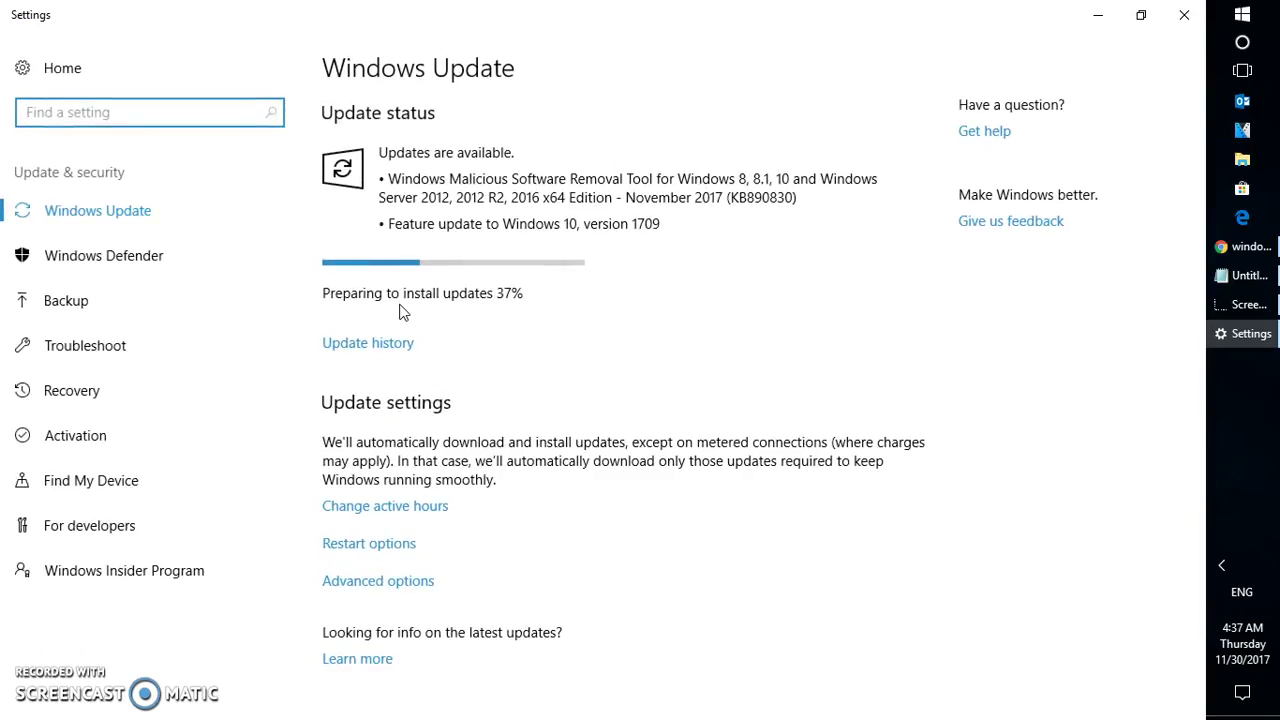
{"action": "left_click", "coordinate": [362, 300]}
{"action": "left_click", "coordinate": [350, 303]}
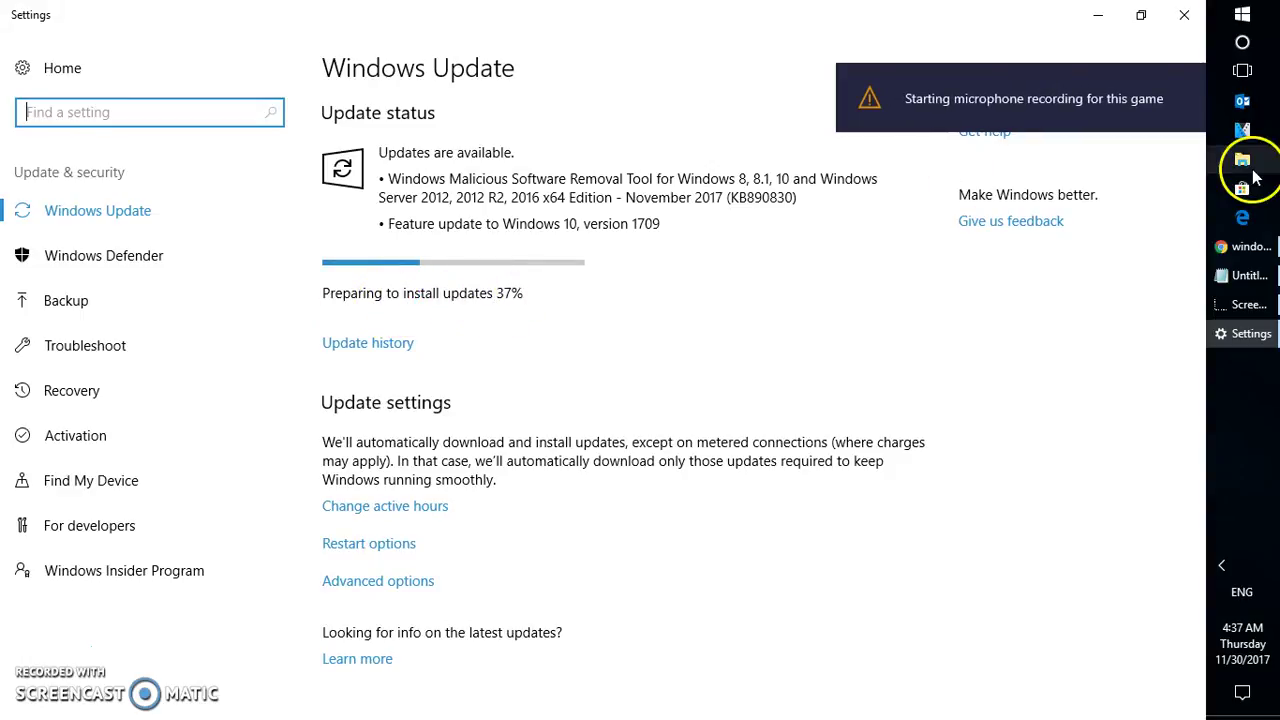
{"action": "left_click", "coordinate": [1193, 77]}
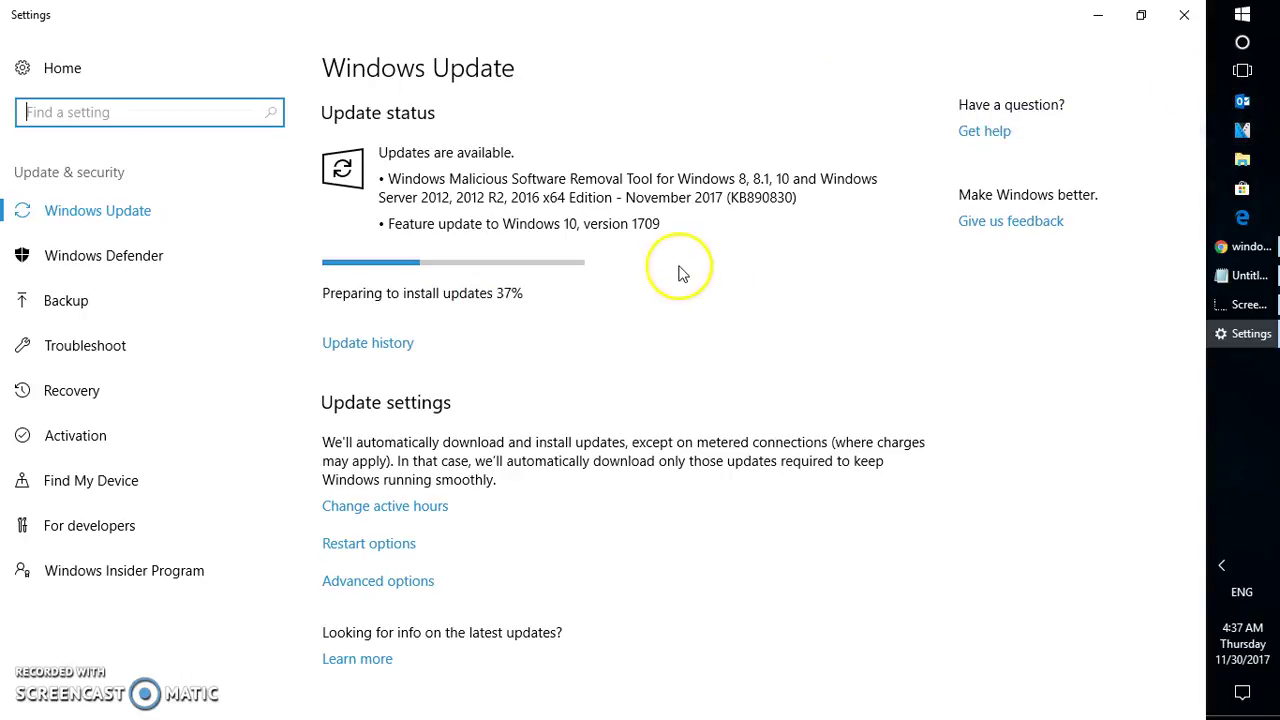